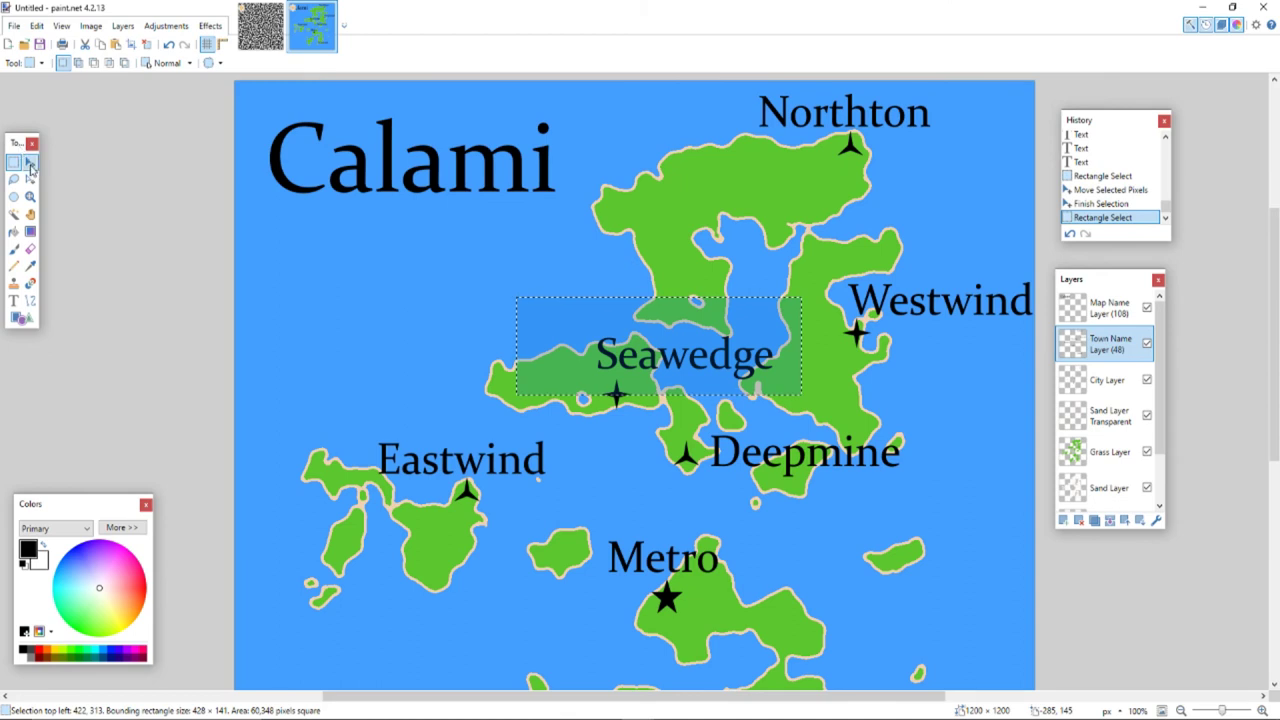
Move the Seawedge label left over its island, and shift the Westwind label left so it sits centred above its town marker.
{"action": "left_click_drag", "start_coordinate": [830, 404], "coordinate": [753, 403]}
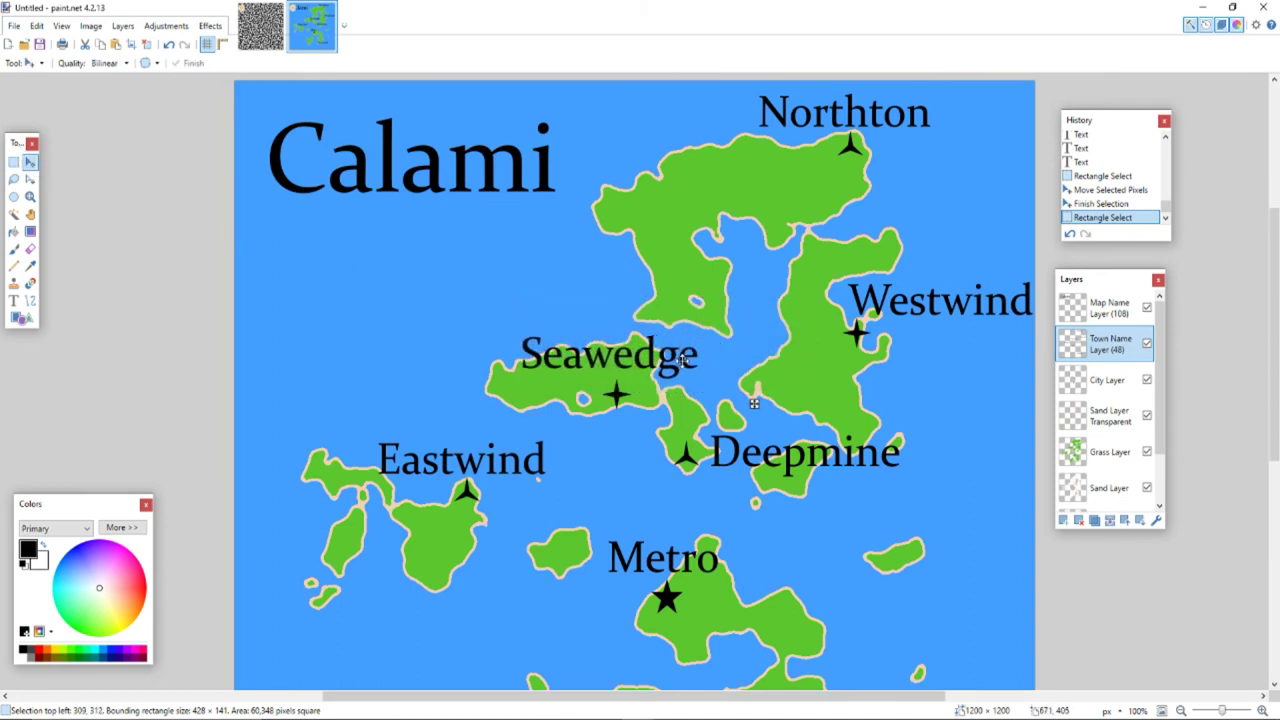
{"action": "left_click", "coordinate": [13, 162]}
{"action": "left_click_drag", "start_coordinate": [846, 272], "coordinate": [1040, 334]}
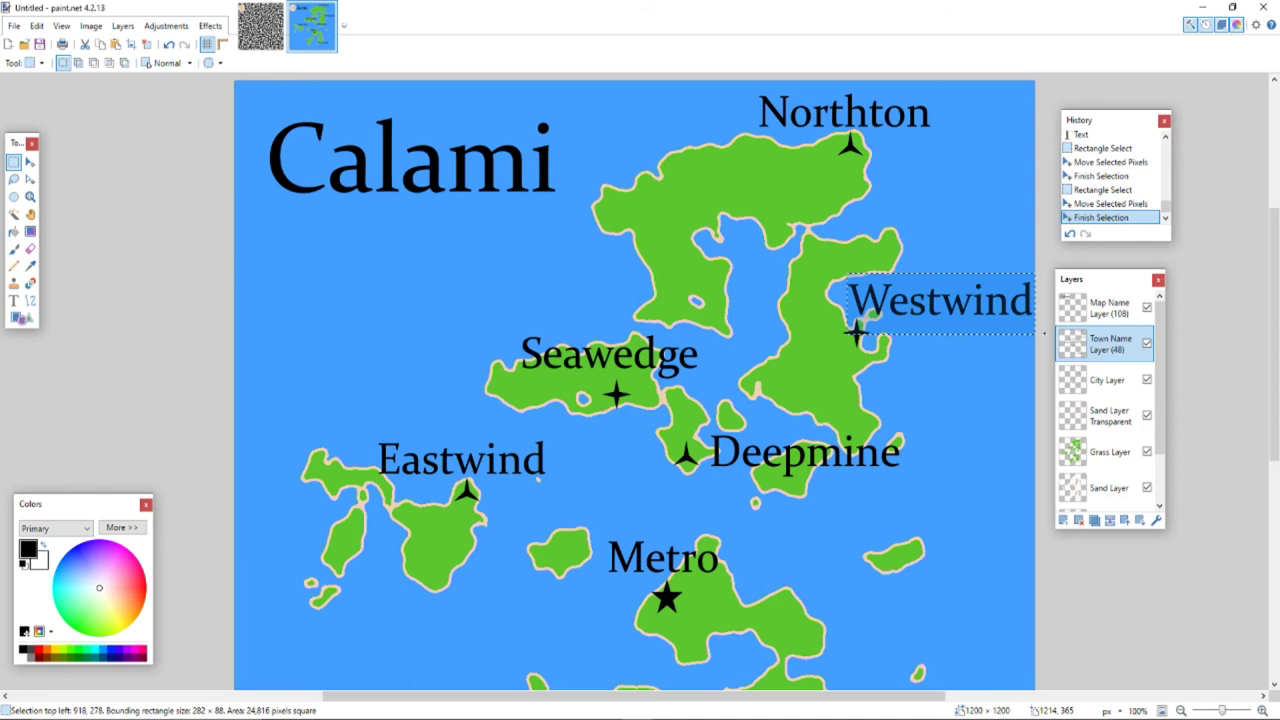
{"action": "left_click", "coordinate": [30, 162]}
{"action": "left_click_drag", "start_coordinate": [996, 307], "coordinate": [915, 296]}
{"action": "left_click_drag", "start_coordinate": [983, 333], "coordinate": [974, 343]}
{"action": "key", "text": "s"}
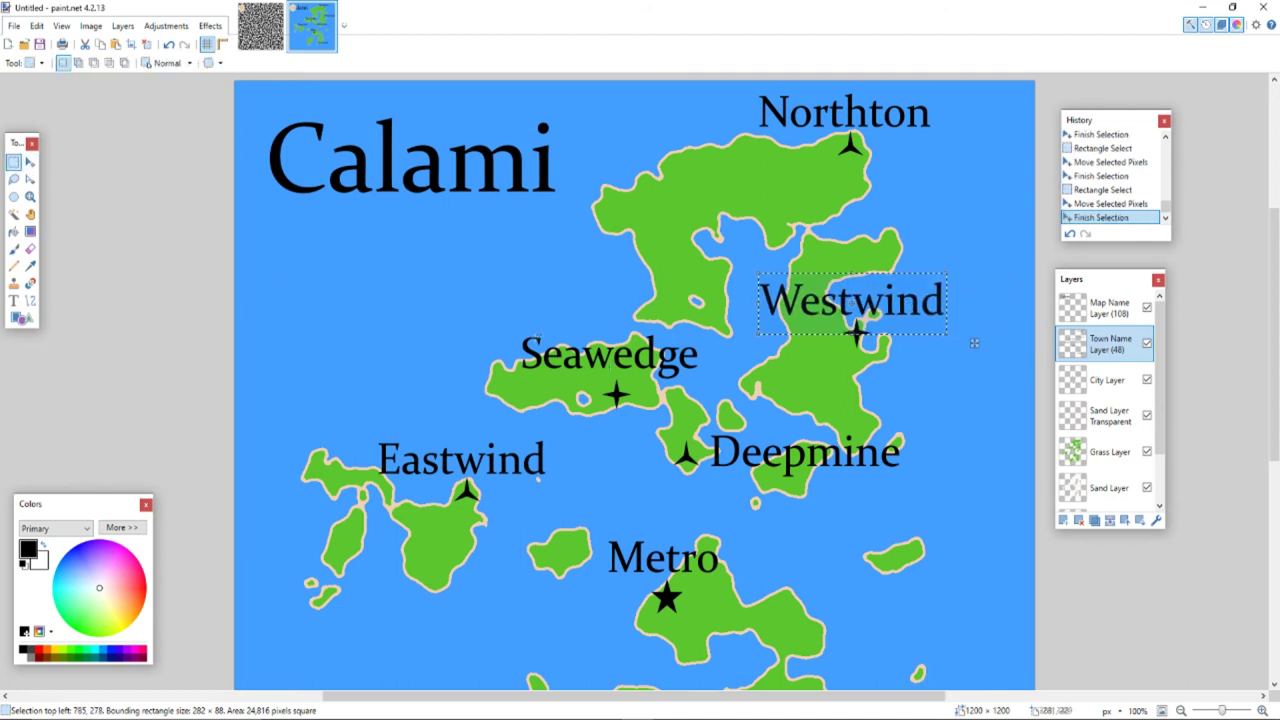
Move the Deepmine label up and left so it sits directly above its town marker, and clear the selection.
{"action": "left_click_drag", "start_coordinate": [694, 418], "coordinate": [828, 475]}
{"action": "left_click", "coordinate": [30, 162]}
{"action": "left_click_drag", "start_coordinate": [668, 421], "coordinate": [668, 421]}
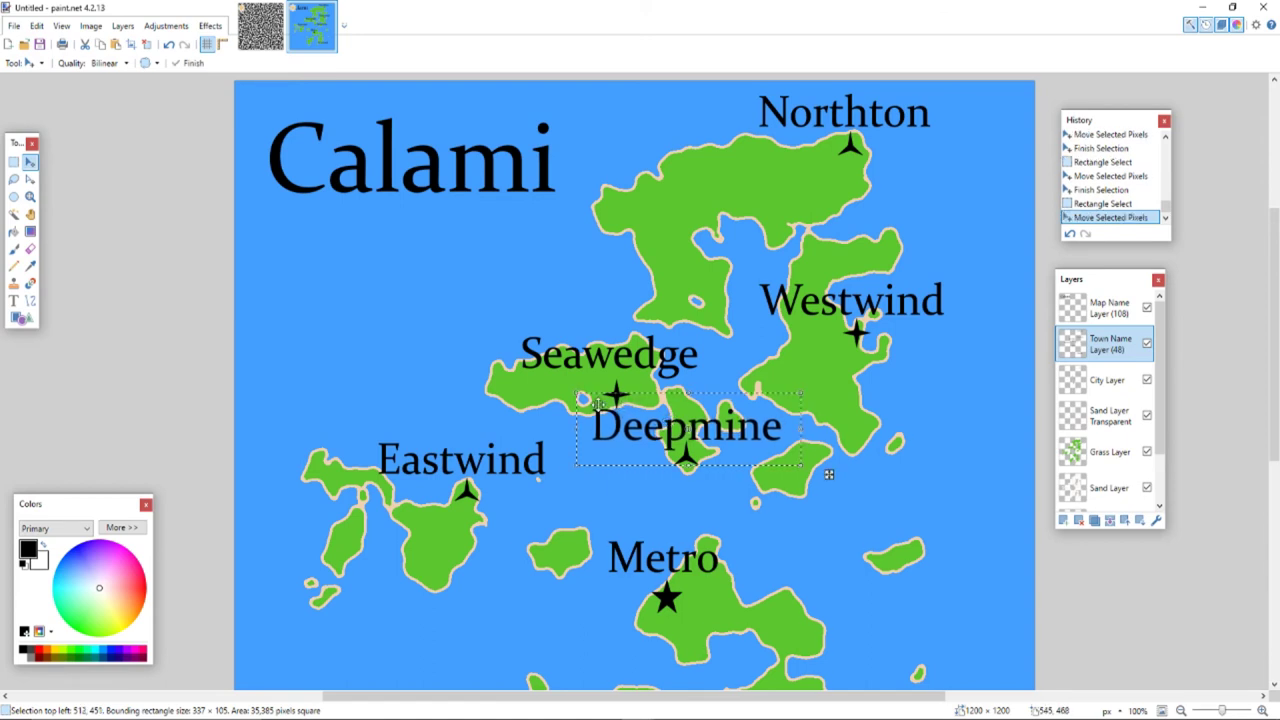
{"action": "key", "text": "ctrl+d"}
Move the Outland label up and left so it sits above its town marker on the southern island, and deselect it.
{"action": "scroll", "coordinate": [400, 300], "scroll_direction": "down", "scroll_amount": 5}
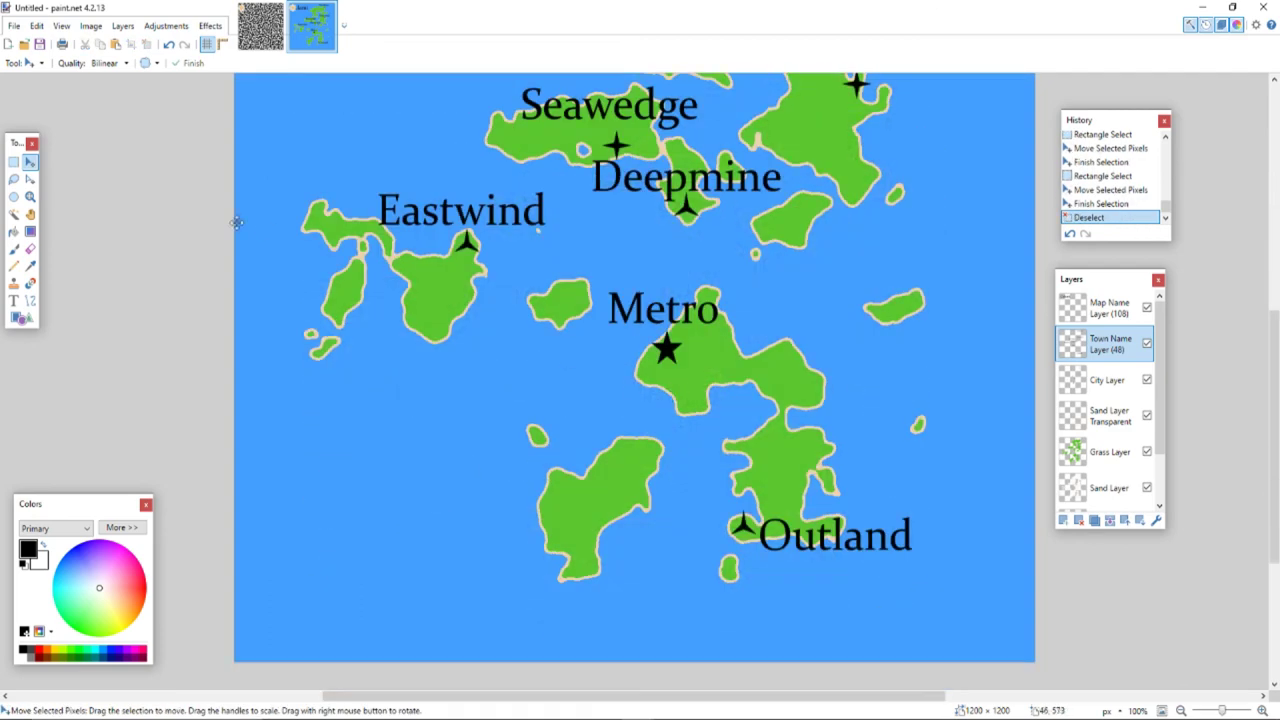
{"action": "left_click", "coordinate": [13, 161]}
{"action": "left_click_drag", "start_coordinate": [750, 511], "coordinate": [936, 568]}
{"action": "left_click", "coordinate": [30, 161]}
{"action": "left_click_drag", "start_coordinate": [963, 577], "coordinate": [870, 531]}
{"action": "key", "text": "ctrl+d"}
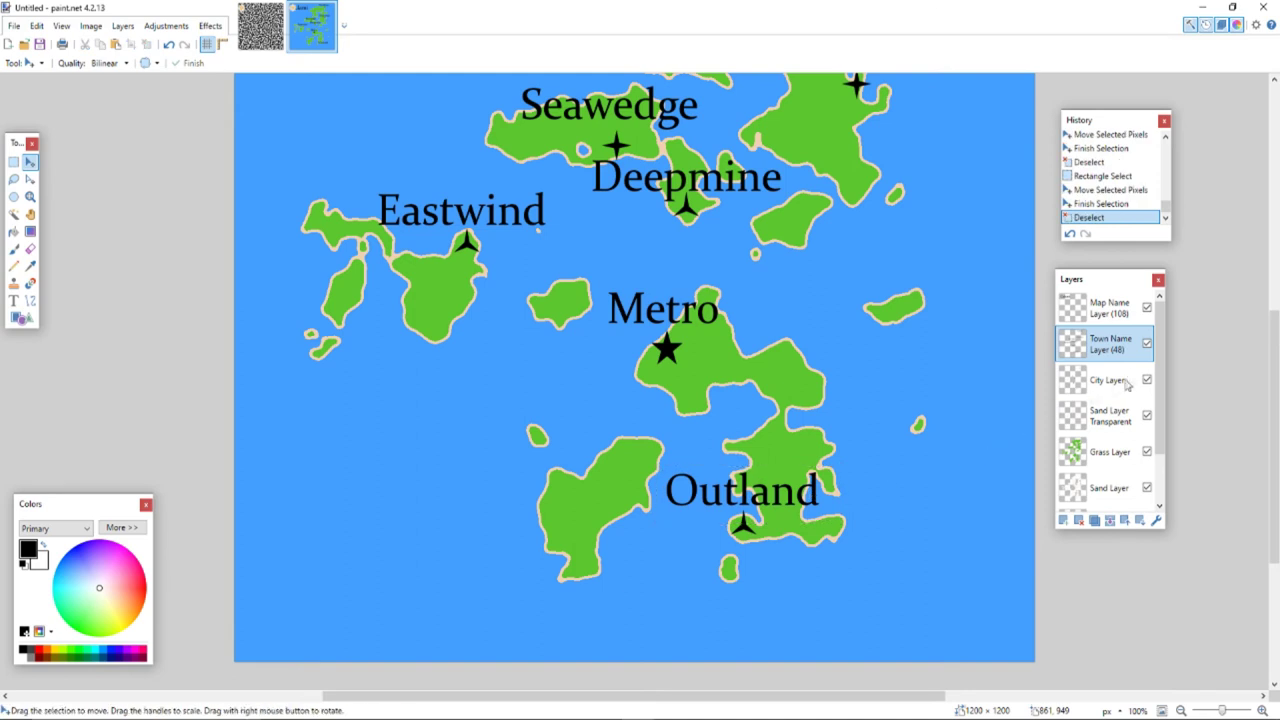
Check what the town name layer and the City Layer contain by hiding and reshowing each of them.
{"action": "left_click", "coordinate": [1147, 343]}
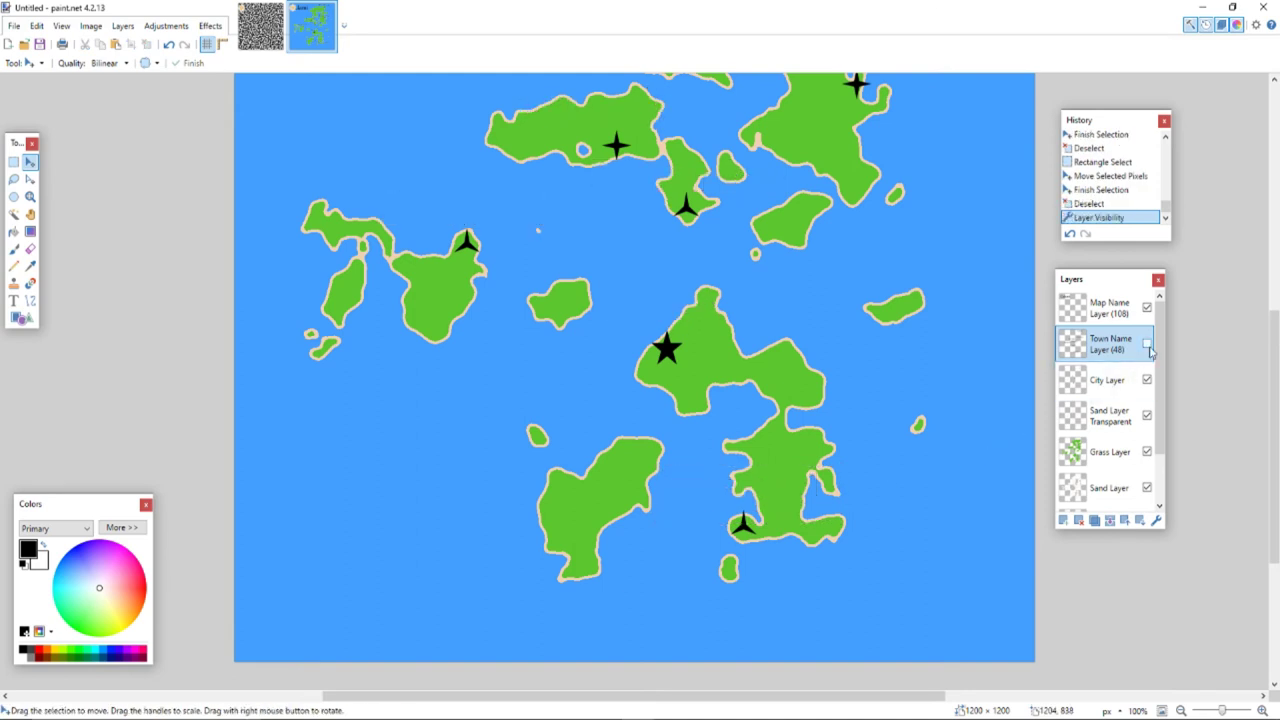
{"action": "left_click", "coordinate": [1147, 343]}
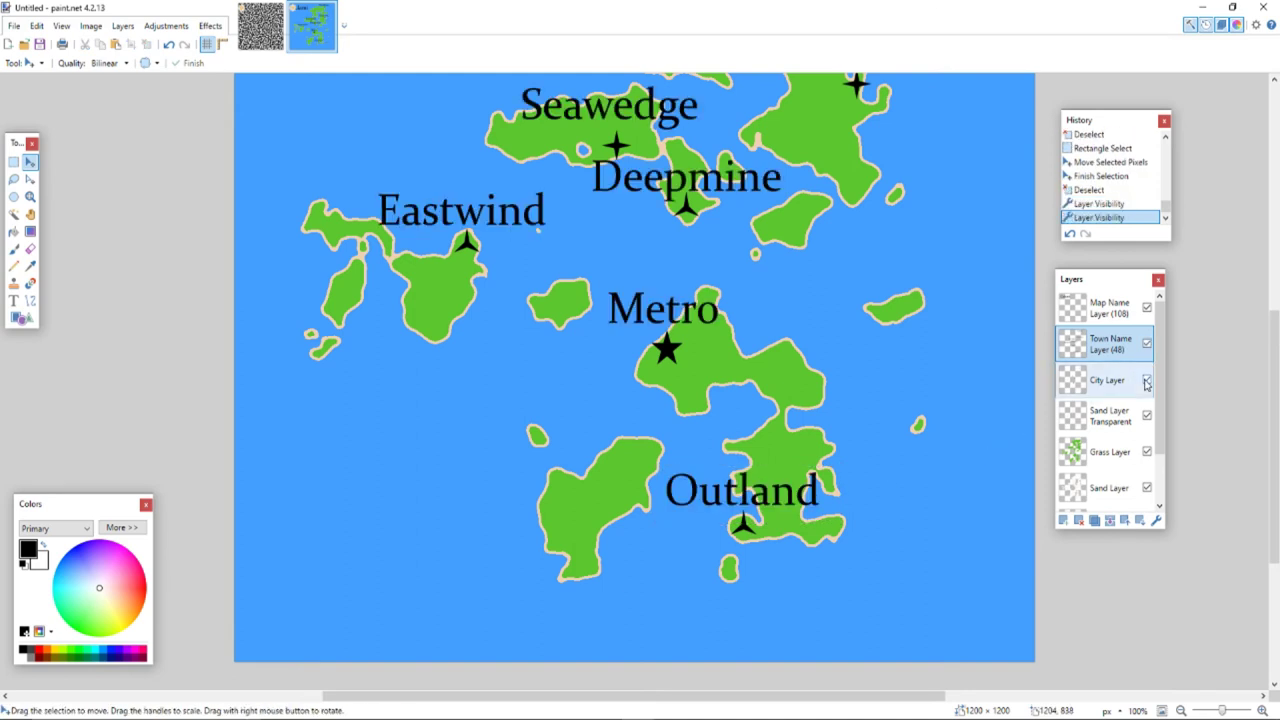
{"action": "left_click", "coordinate": [1147, 343]}
{"action": "left_click", "coordinate": [1147, 380]}
{"action": "left_click", "coordinate": [1147, 380]}
{"action": "left_click", "coordinate": [1147, 345]}
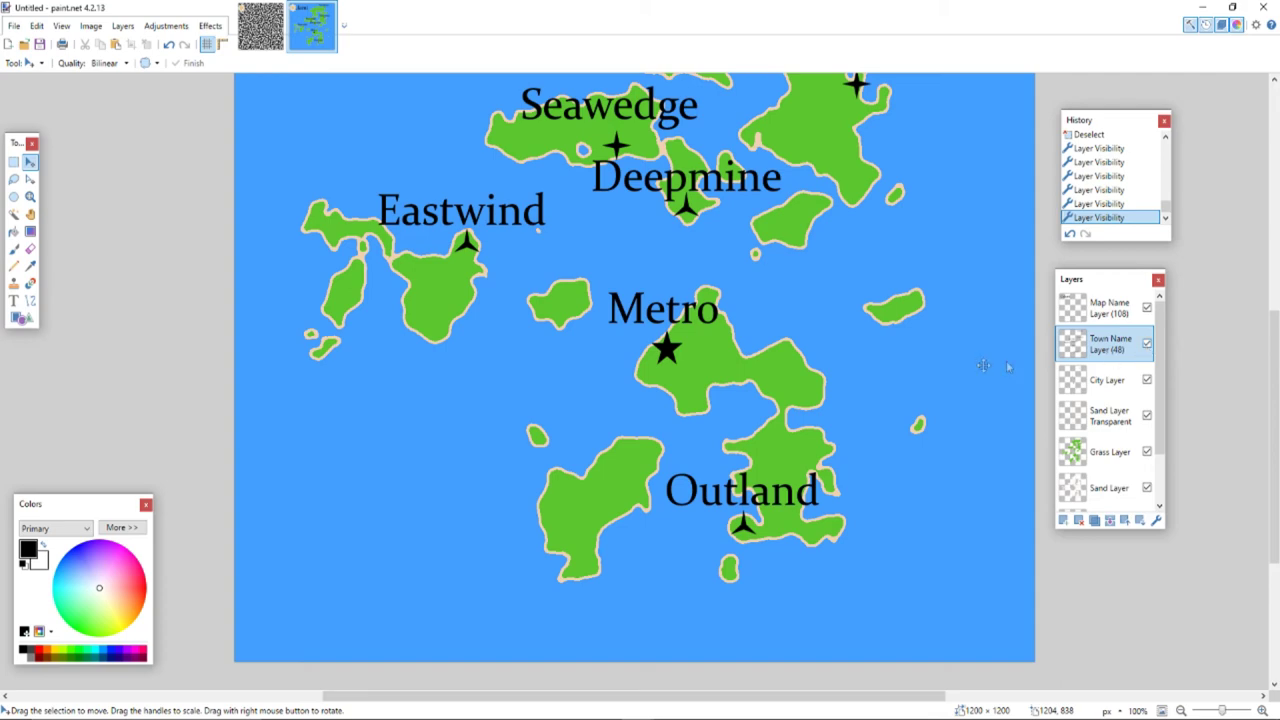
Add a new layer above the town name layer and name it "Island Name Layer (96)".
{"action": "scroll", "coordinate": [953, 364], "scroll_direction": "up", "scroll_amount": 5}
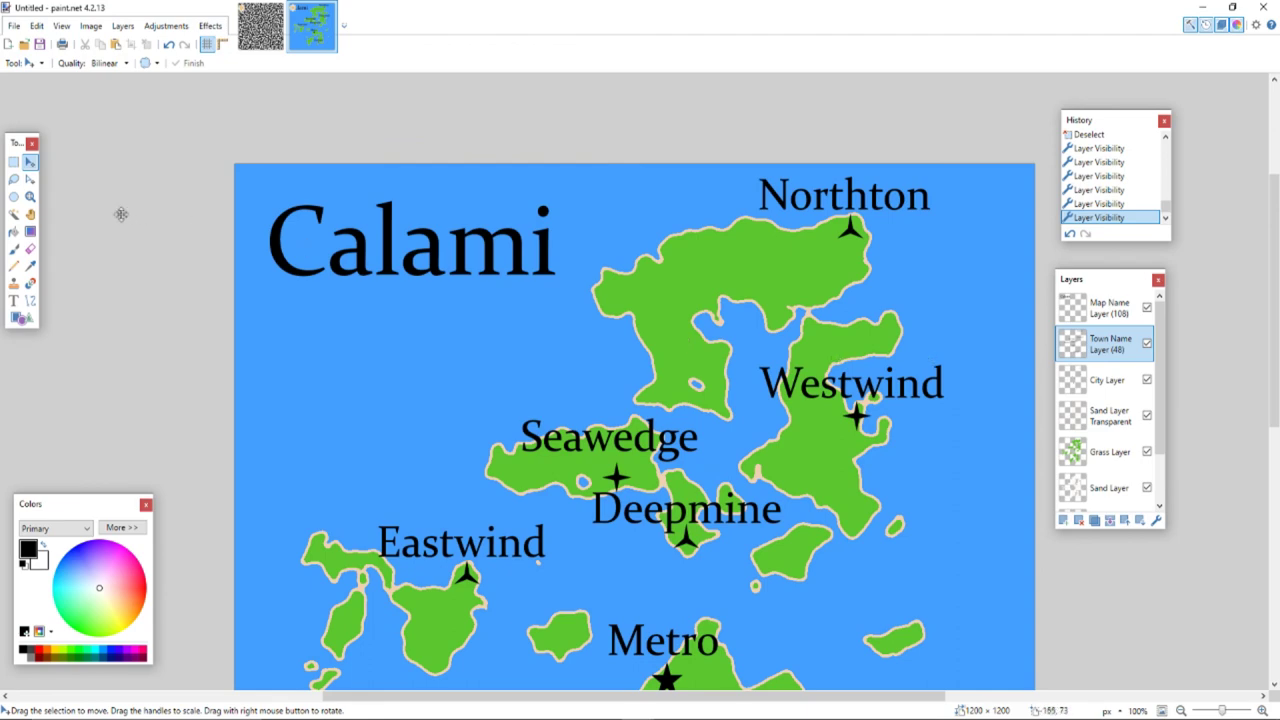
{"action": "left_click", "coordinate": [30, 196]}
{"action": "right_click", "coordinate": [357, 285]}
{"action": "right_click", "coordinate": [357, 285]}
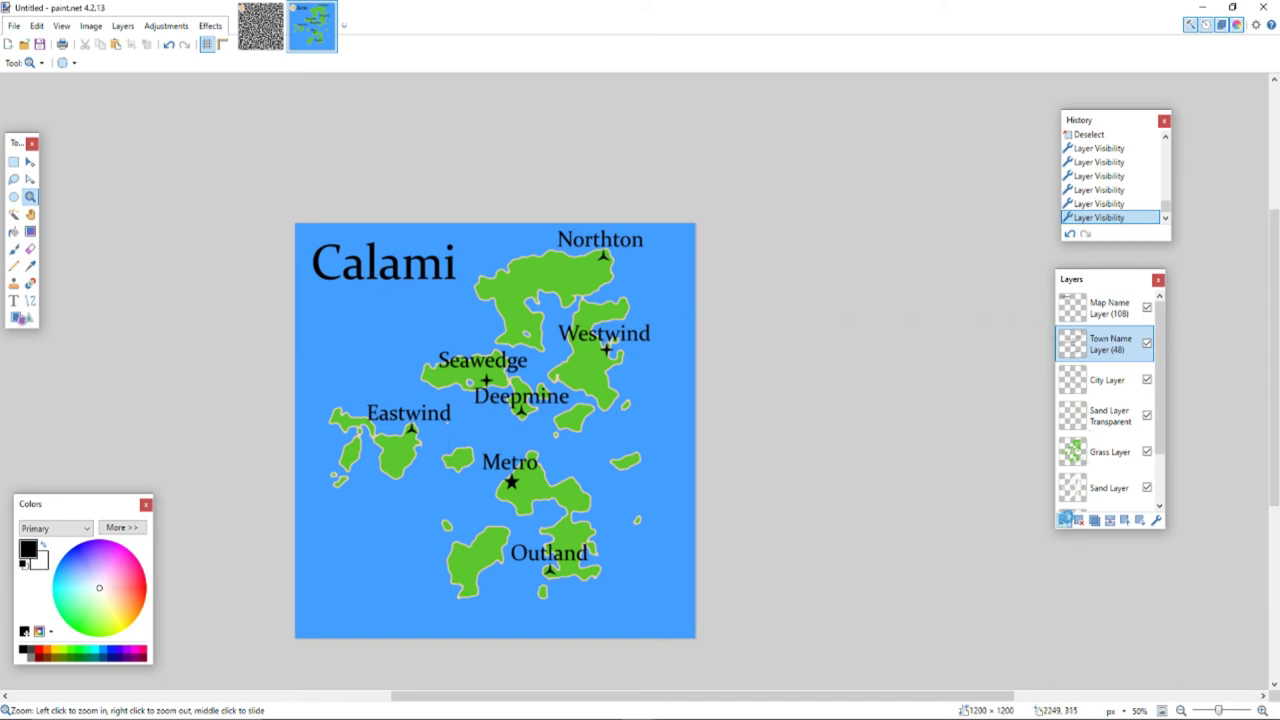
{"action": "left_click", "coordinate": [1063, 520]}
{"action": "double_click", "coordinate": [1100, 352]}
{"action": "type", "text": "Island Name Layer"}
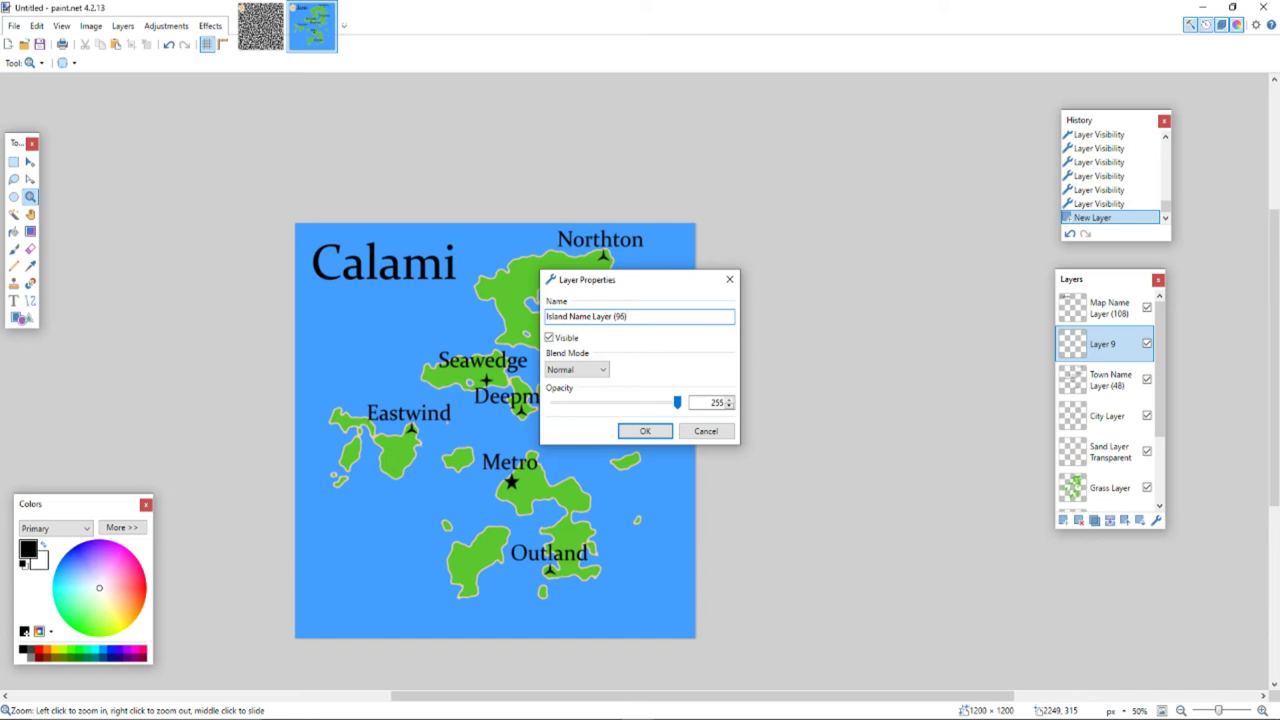
{"action": "left_click", "coordinate": [645, 432]}
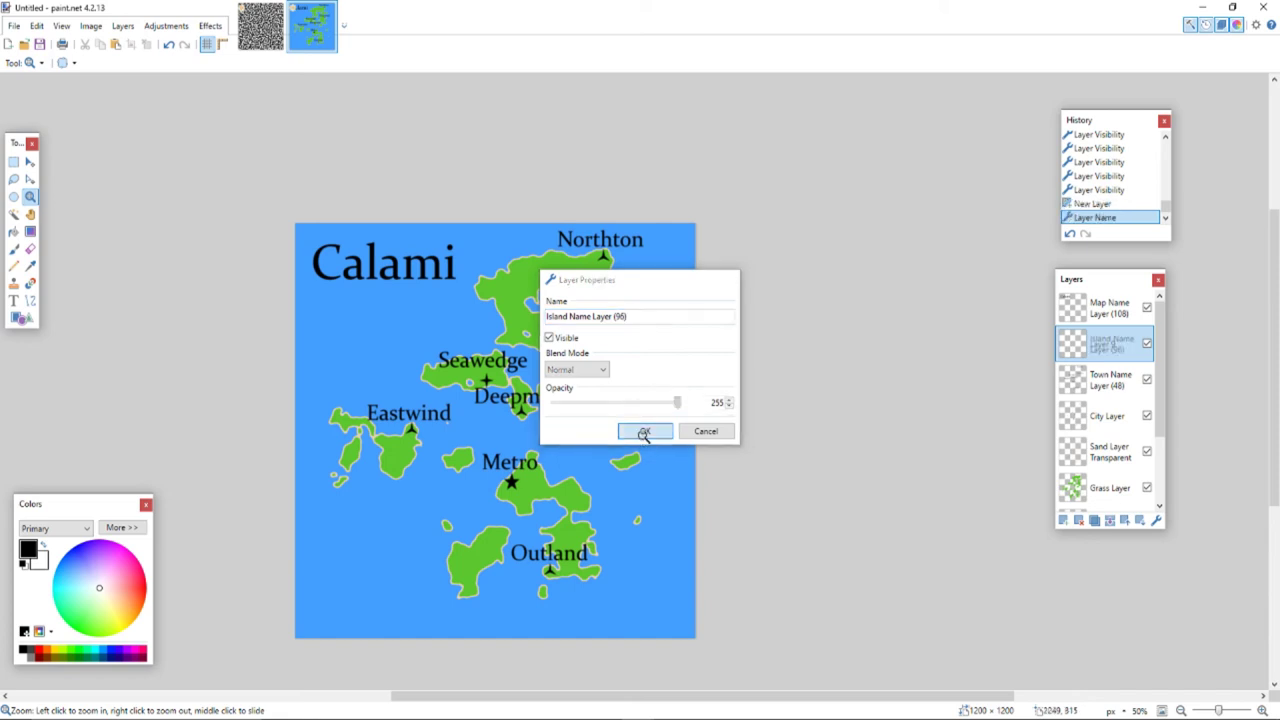
Try labelling the northern islands "Northchain" in Constantia at size 96, and undo the text.
{"action": "left_click", "coordinate": [13, 300]}
{"action": "left_click", "coordinate": [196, 63]}
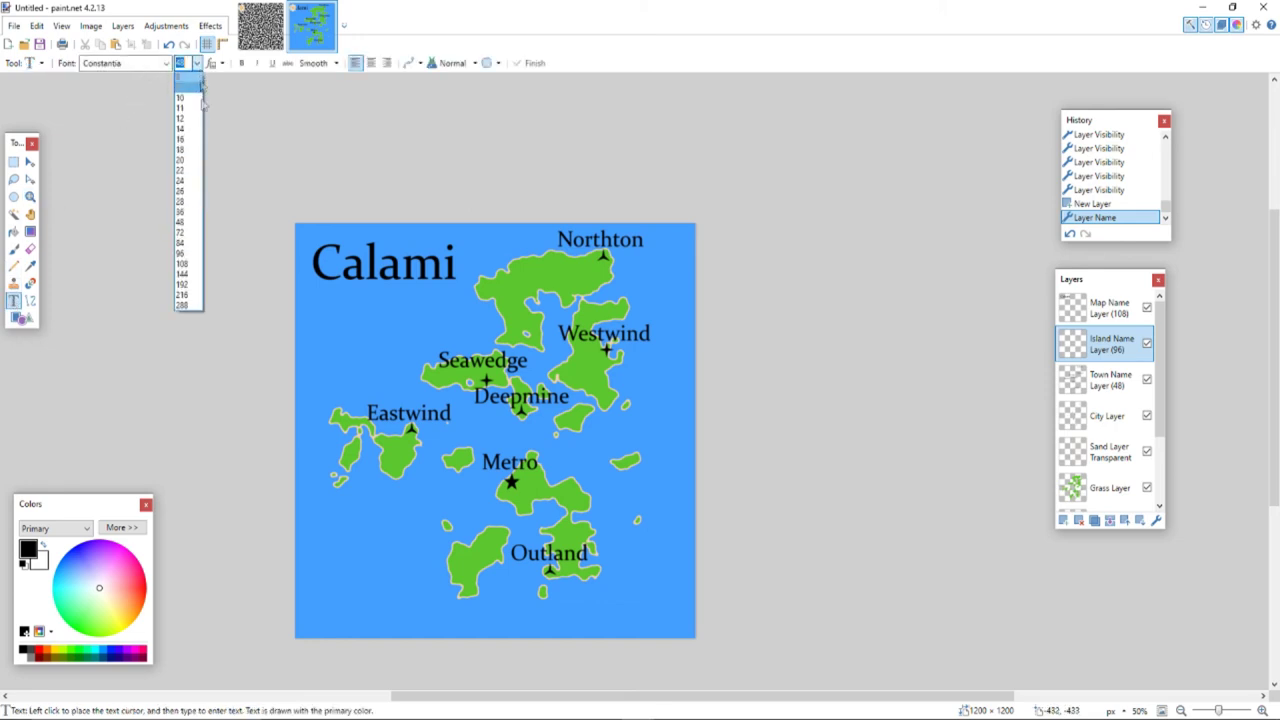
{"action": "left_click", "coordinate": [190, 253]}
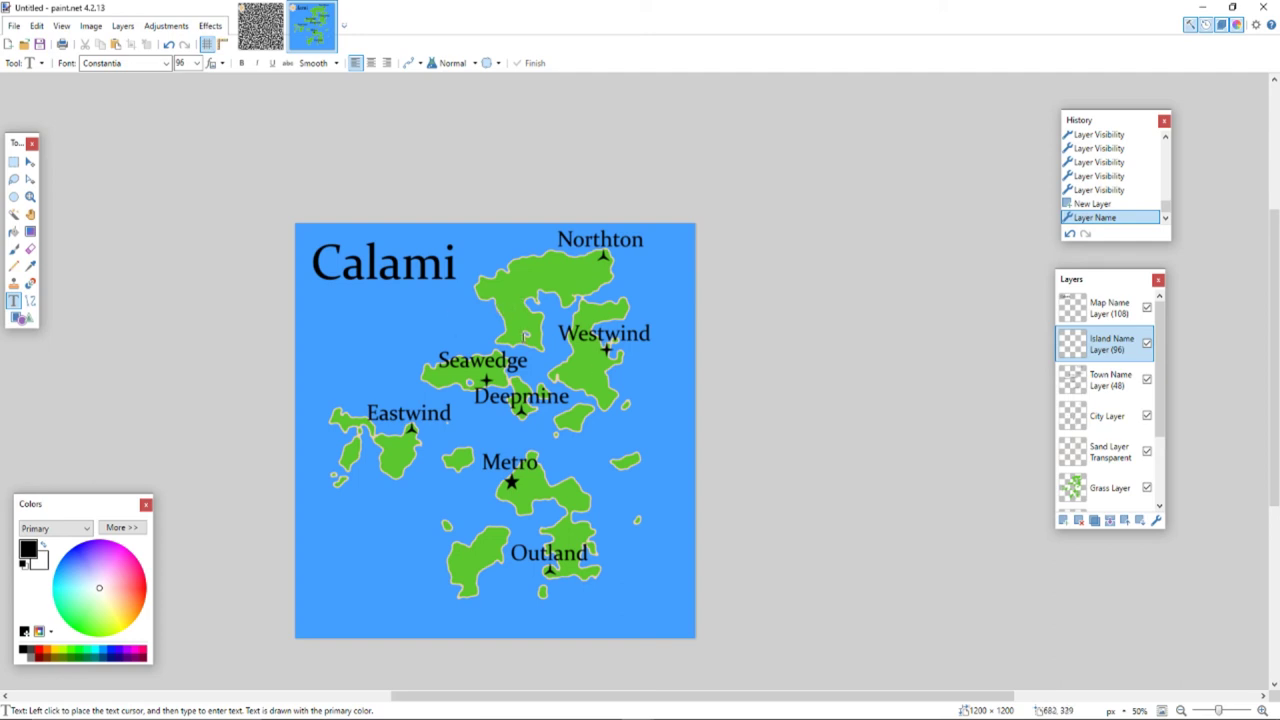
{"action": "left_click", "coordinate": [486, 284]}
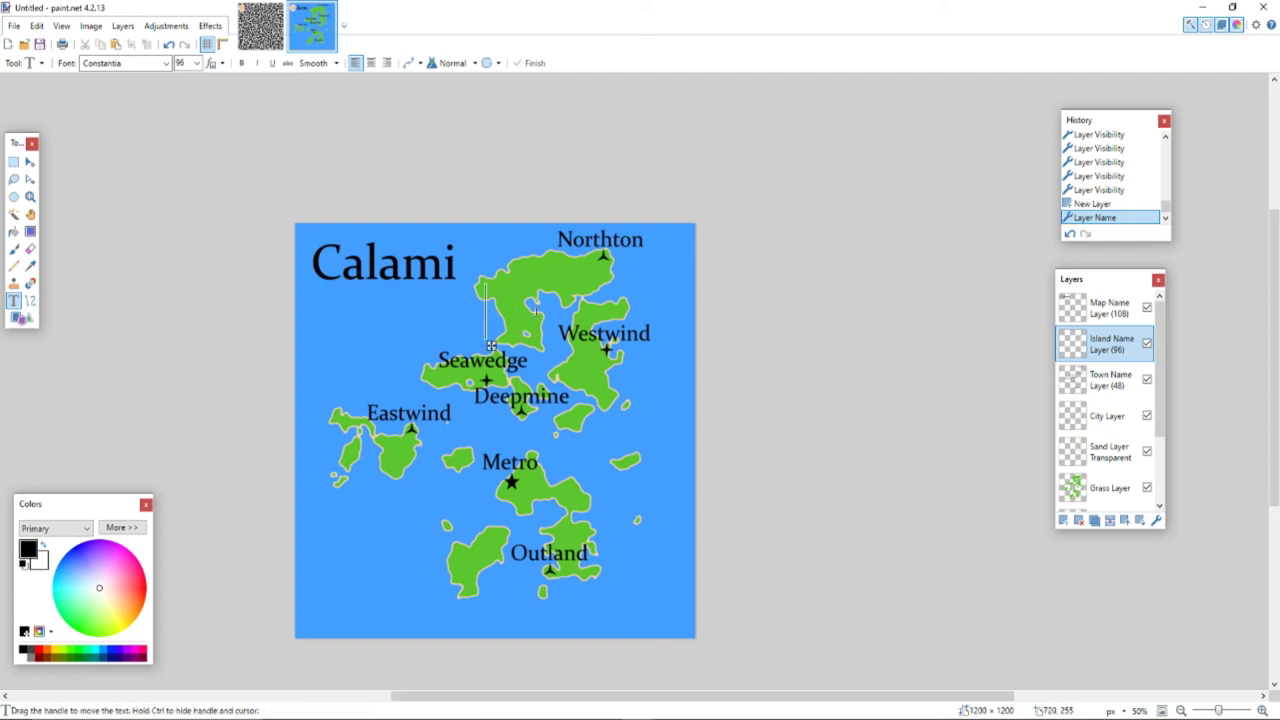
{"action": "type", "text": "Not"}
{"action": "key", "text": "BackSpace"}
{"action": "type", "text": "rthcha"}
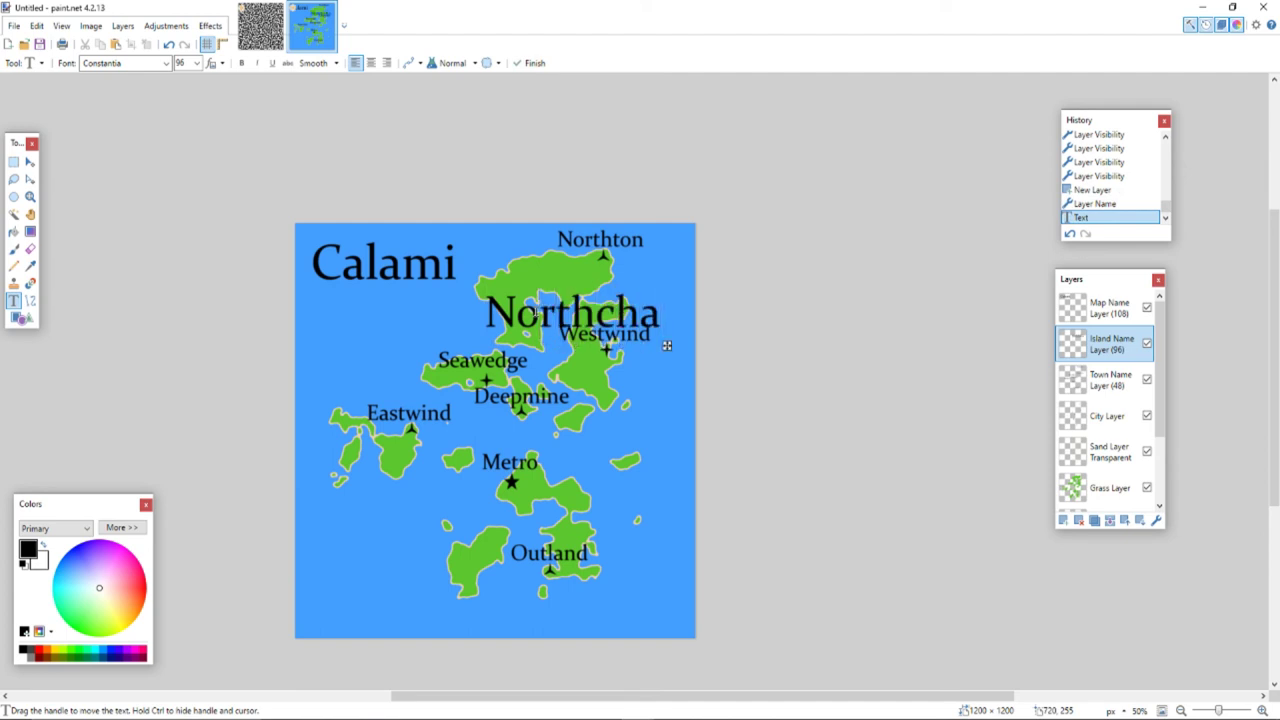
{"action": "type", "text": "in"}
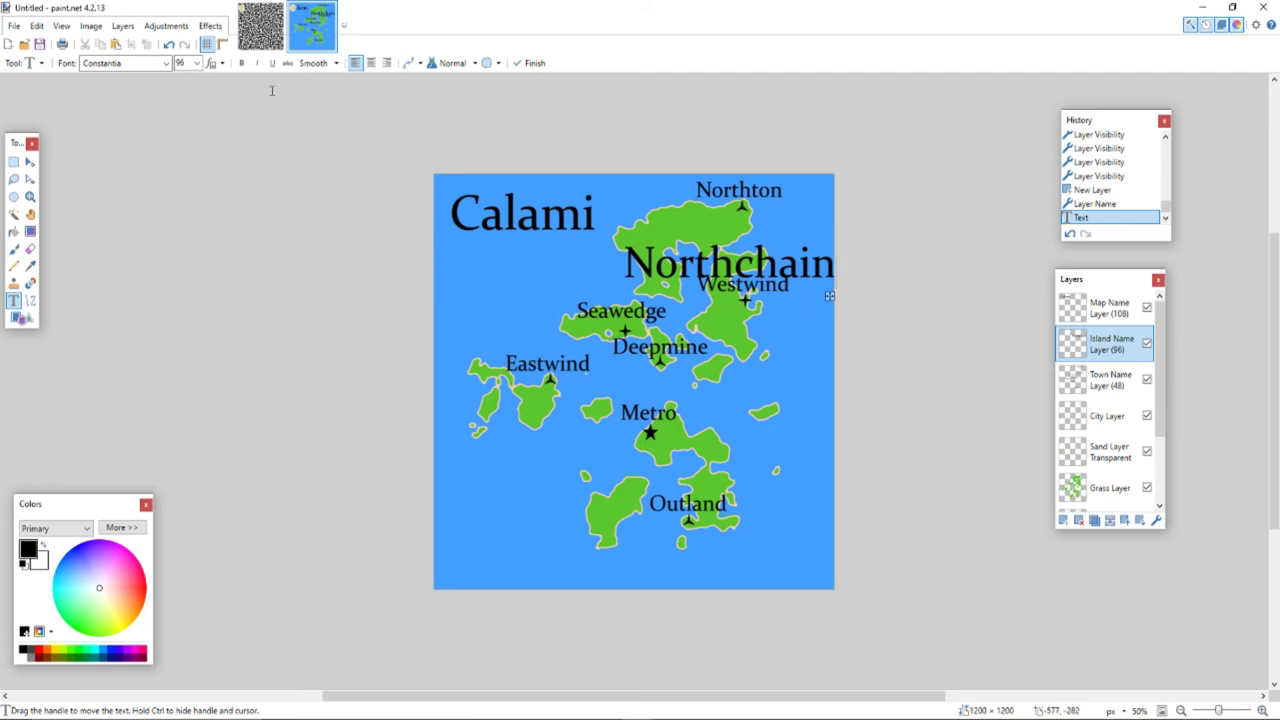
{"action": "key", "text": "ctrl+z"}
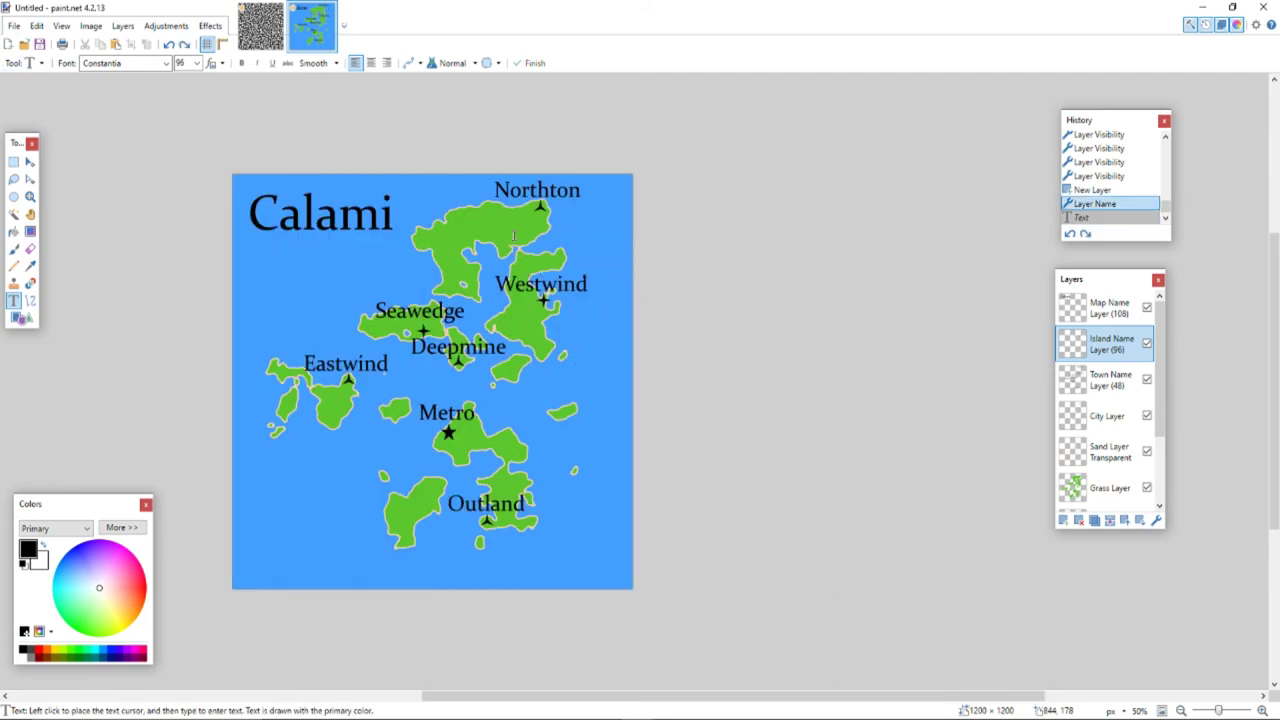
Set the text size to 72 and rename the island name layer to "Island Name Layer (72)".
{"action": "left_click", "coordinate": [197, 68]}
{"action": "left_click", "coordinate": [184, 236]}
{"action": "double_click", "coordinate": [1112, 344]}
{"action": "left_click", "coordinate": [630, 316]}
{"action": "double_click", "coordinate": [621, 316]}
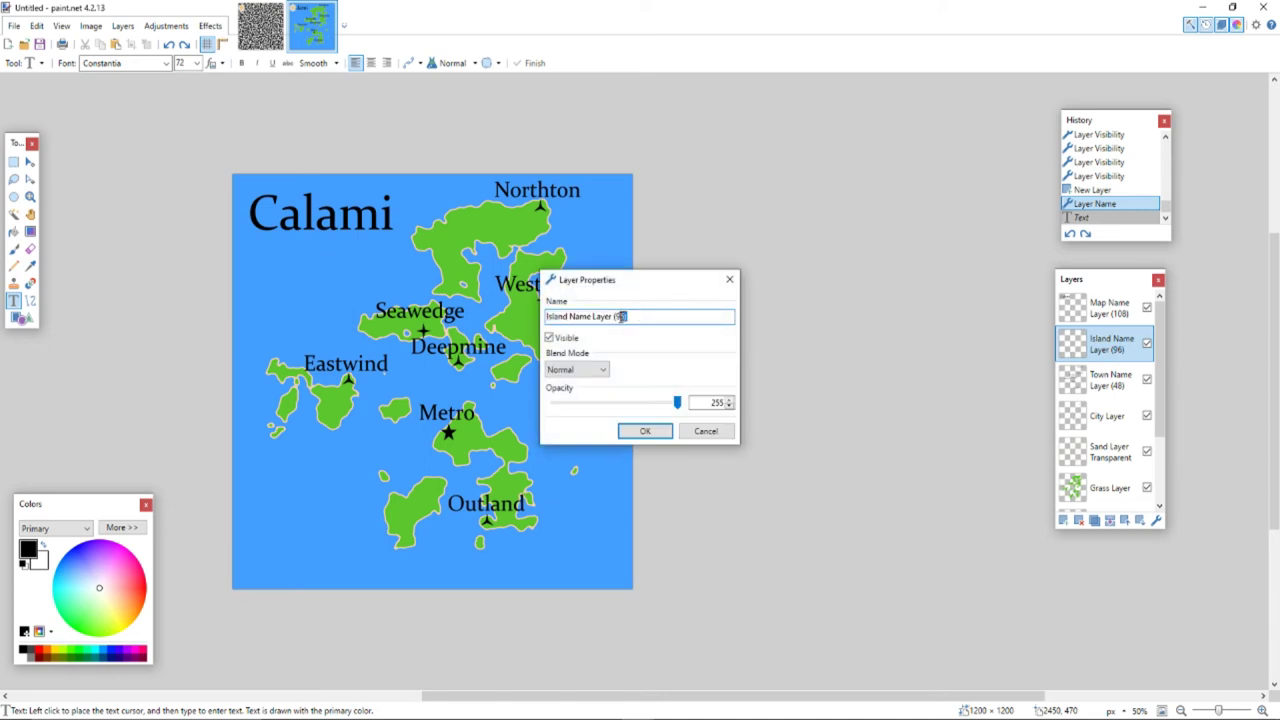
{"action": "left_click", "coordinate": [620, 318]}
{"action": "type", "text": "72"}
{"action": "key", "text": "Return"}
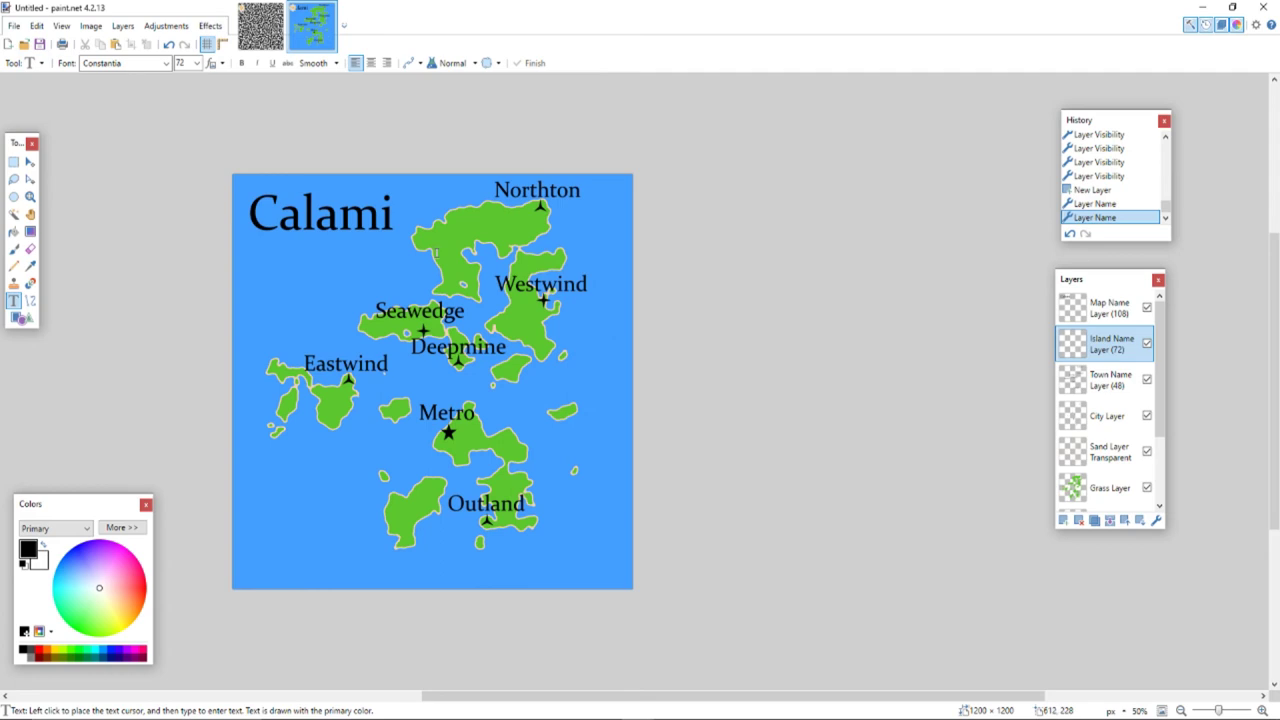
Add the label "Northchain" and move it right and slightly up so it spans the northern islands.
{"action": "type", "text": "North"}
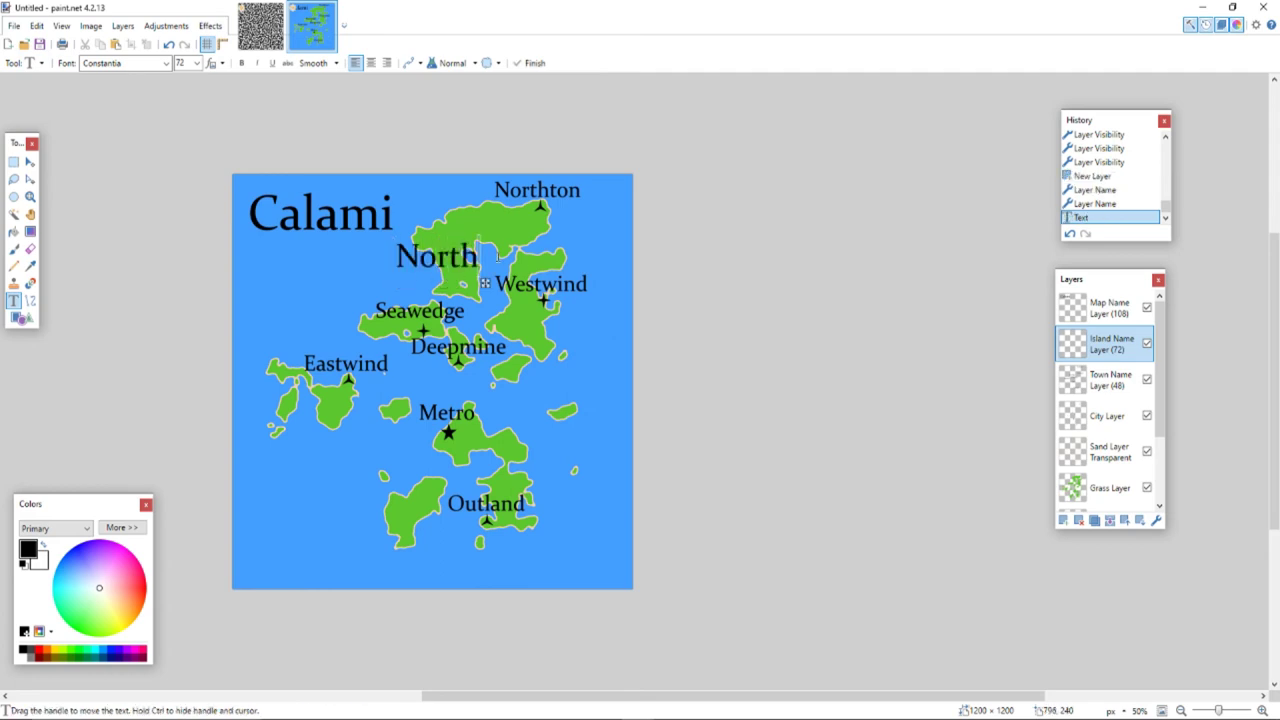
{"action": "type", "text": "chain"}
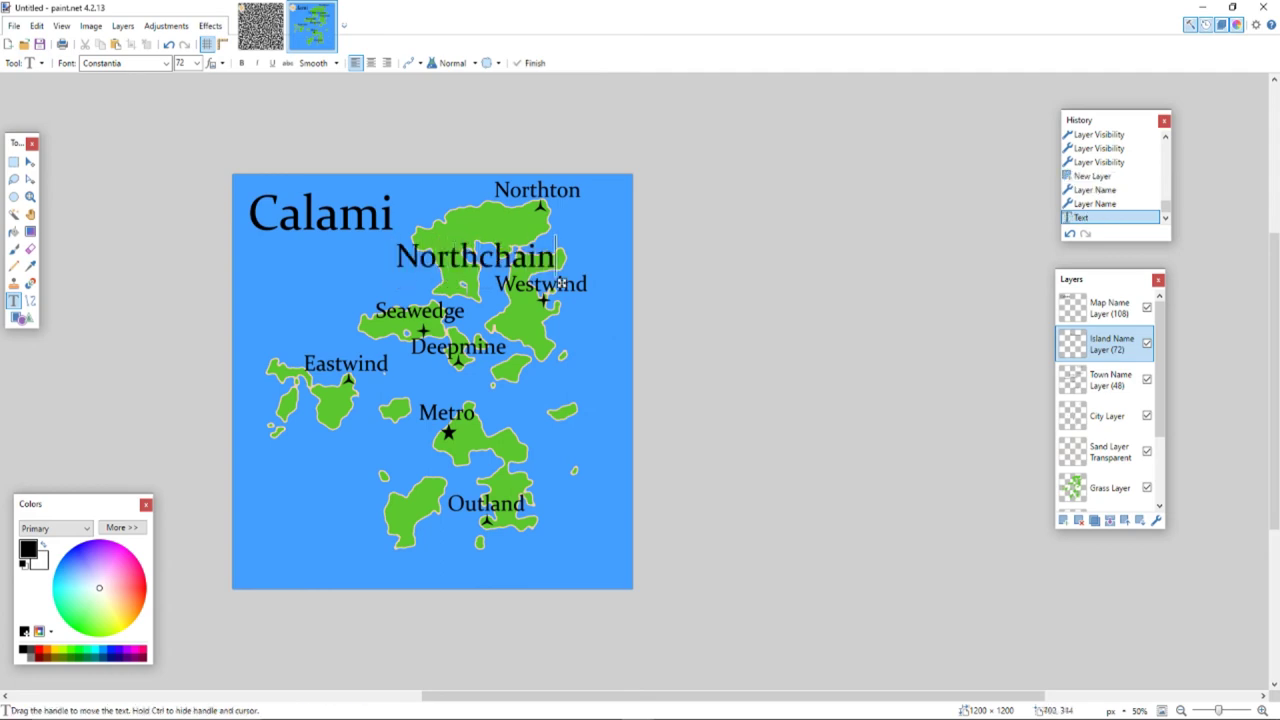
{"action": "left_click", "coordinate": [13, 161]}
{"action": "left_click_drag", "start_coordinate": [387, 238], "coordinate": [636, 272]}
{"action": "left_click", "coordinate": [30, 161]}
{"action": "key", "text": "ctrl+d"}
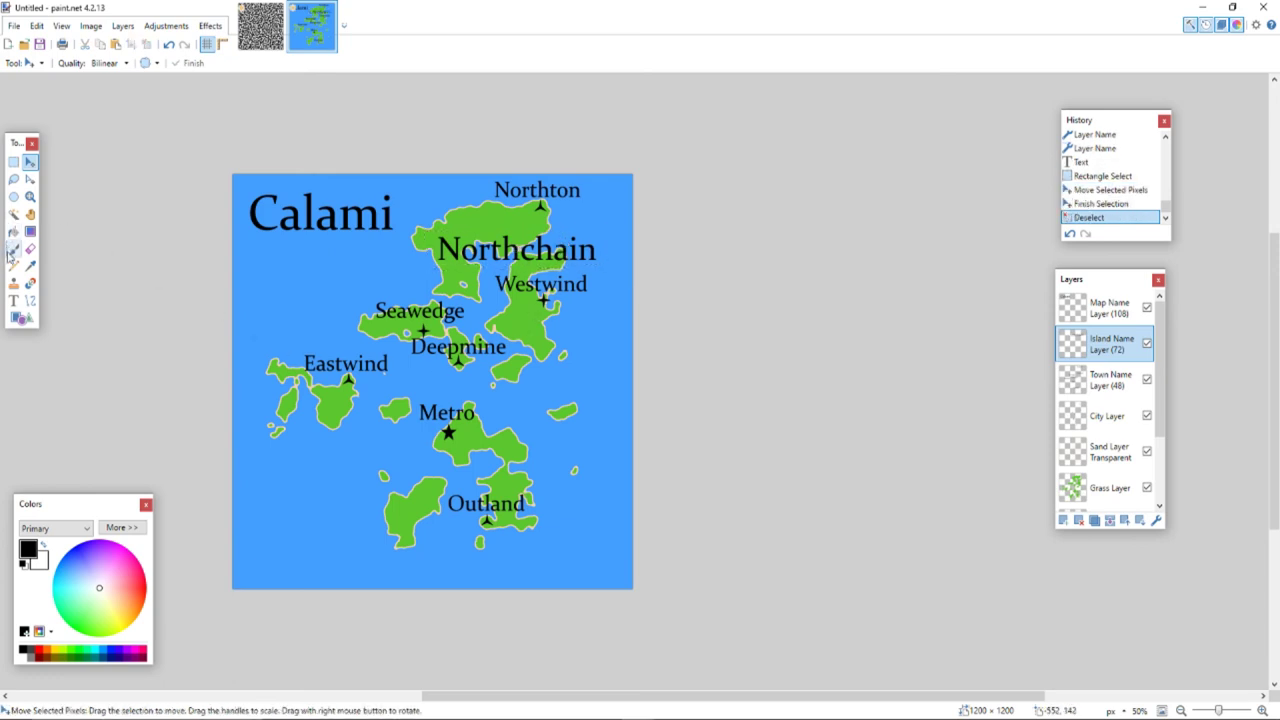
Add the label "Southchain" across the southern islands, between the Metro marker and the Outland label.
{"action": "left_click", "coordinate": [13, 300]}
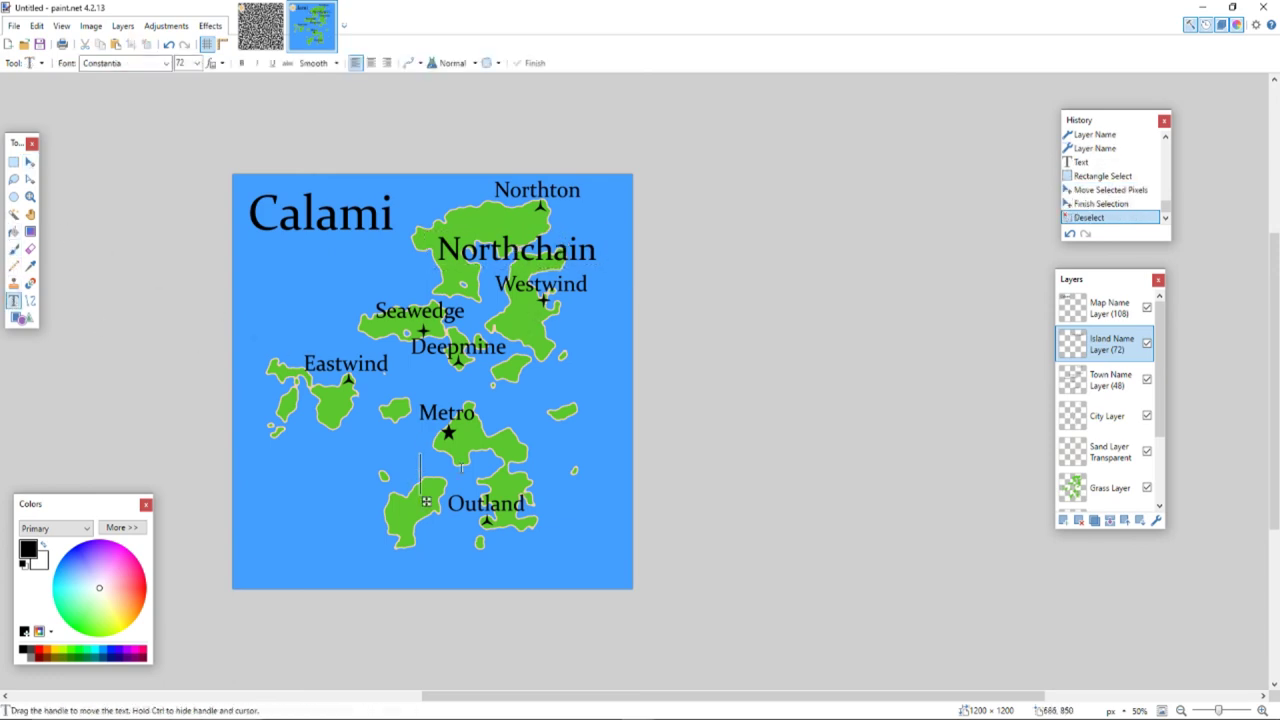
{"action": "left_click", "coordinate": [421, 462]}
{"action": "type", "text": "So"}
{"action": "type", "text": "th"}
{"action": "key", "text": "BackSpace"}
{"action": "key", "text": "BackSpace"}
{"action": "type", "text": "uthchain"}
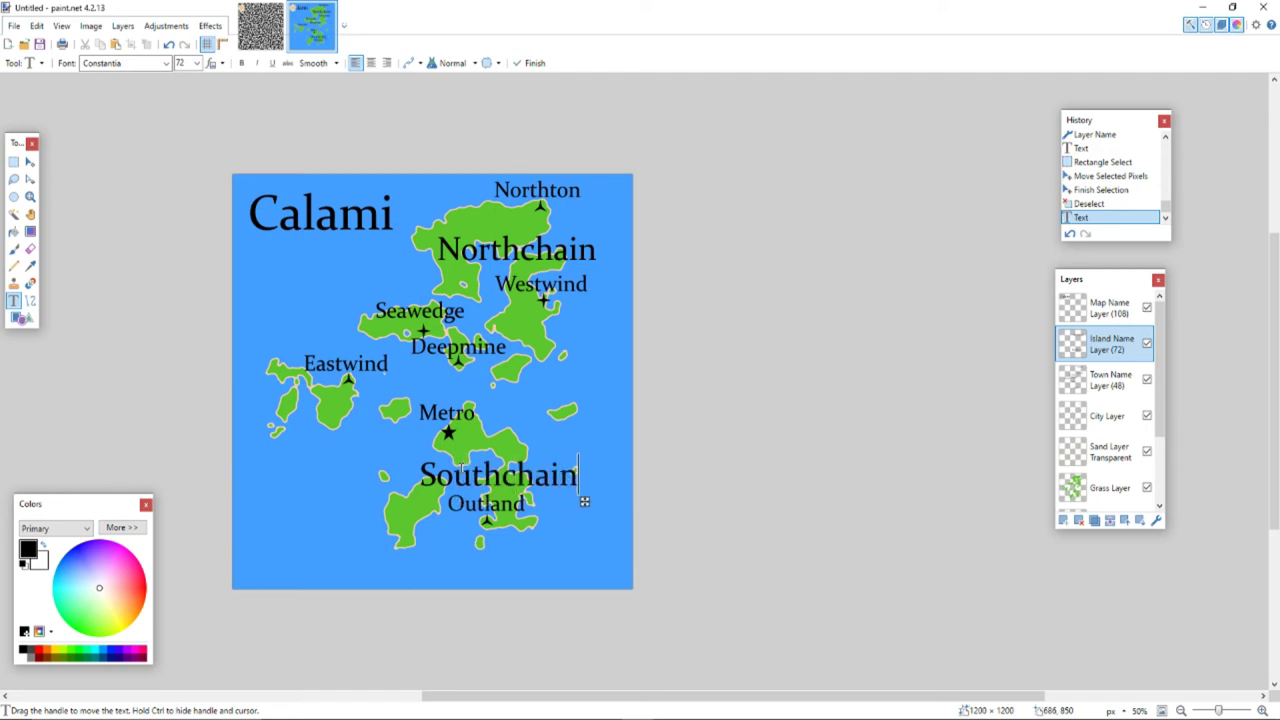
{"action": "key", "text": "Return"}
{"action": "key", "text": "BackSpace"}
Add the label "Eastchain" below the Eastwind marker and move it slightly right and up over those islands.
{"action": "left_click", "coordinate": [253, 410]}
{"action": "type", "text": "E"}
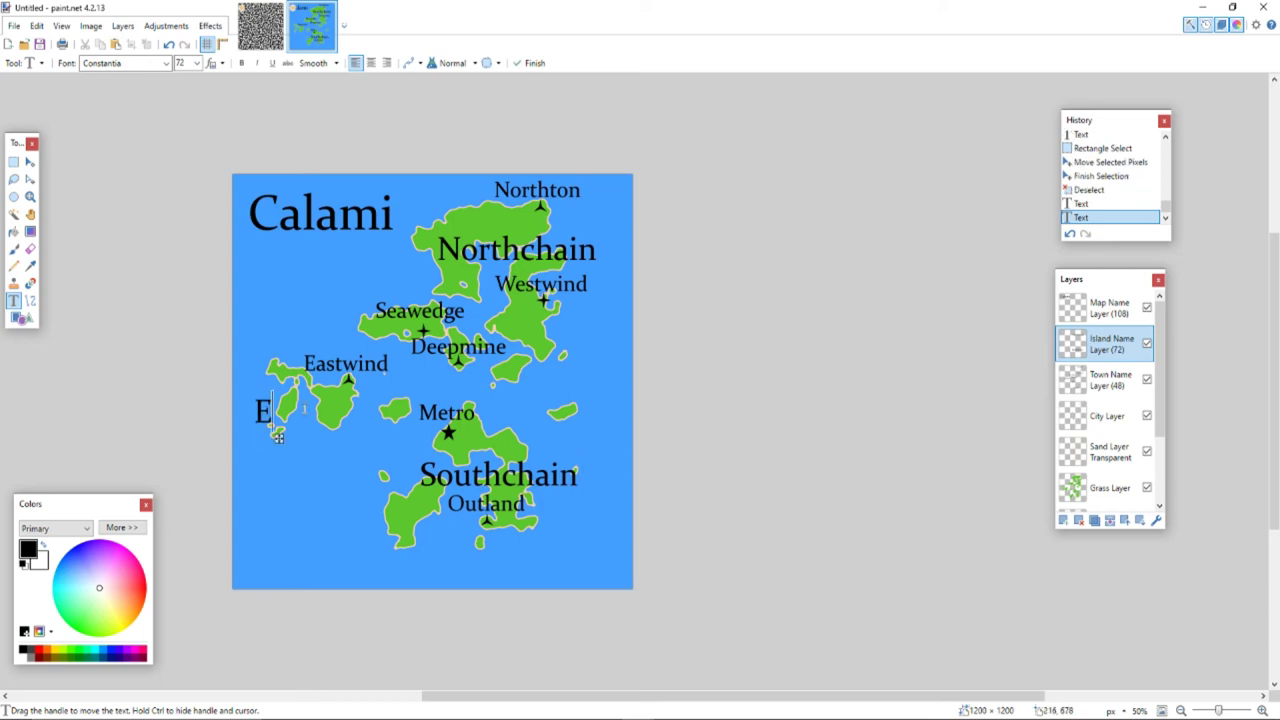
{"action": "type", "text": "astc"}
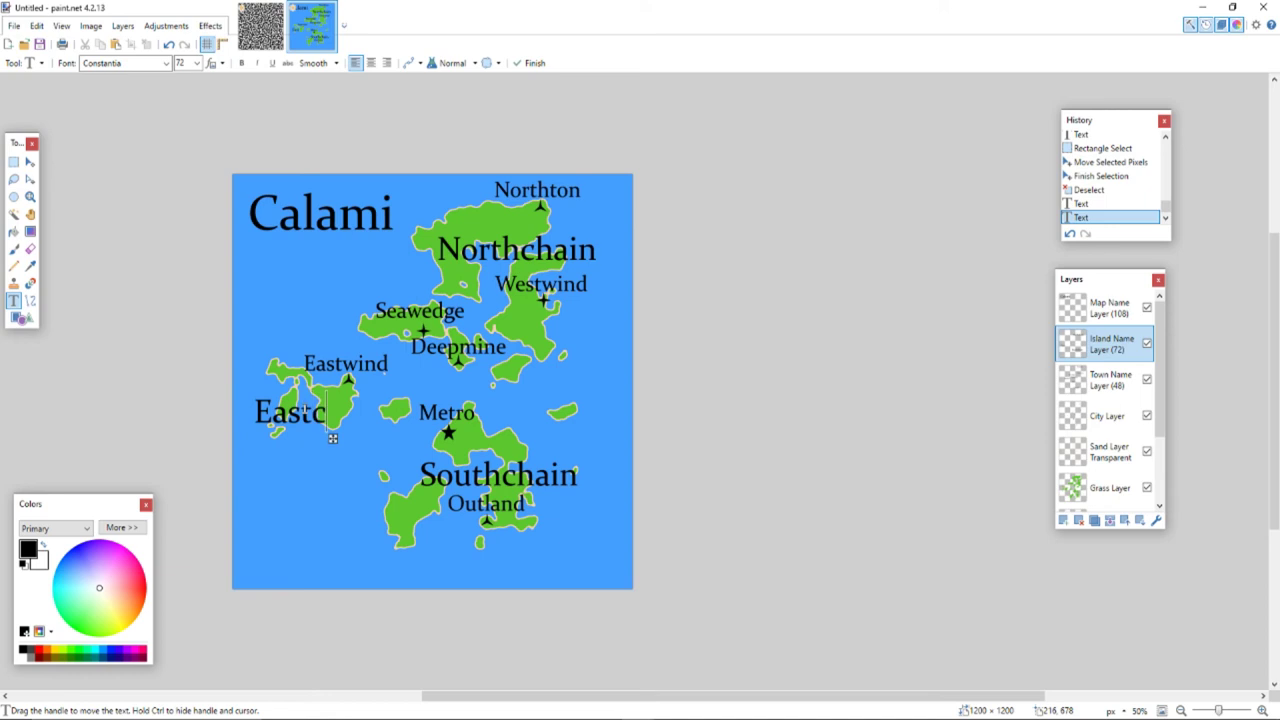
{"action": "type", "text": "hain"}
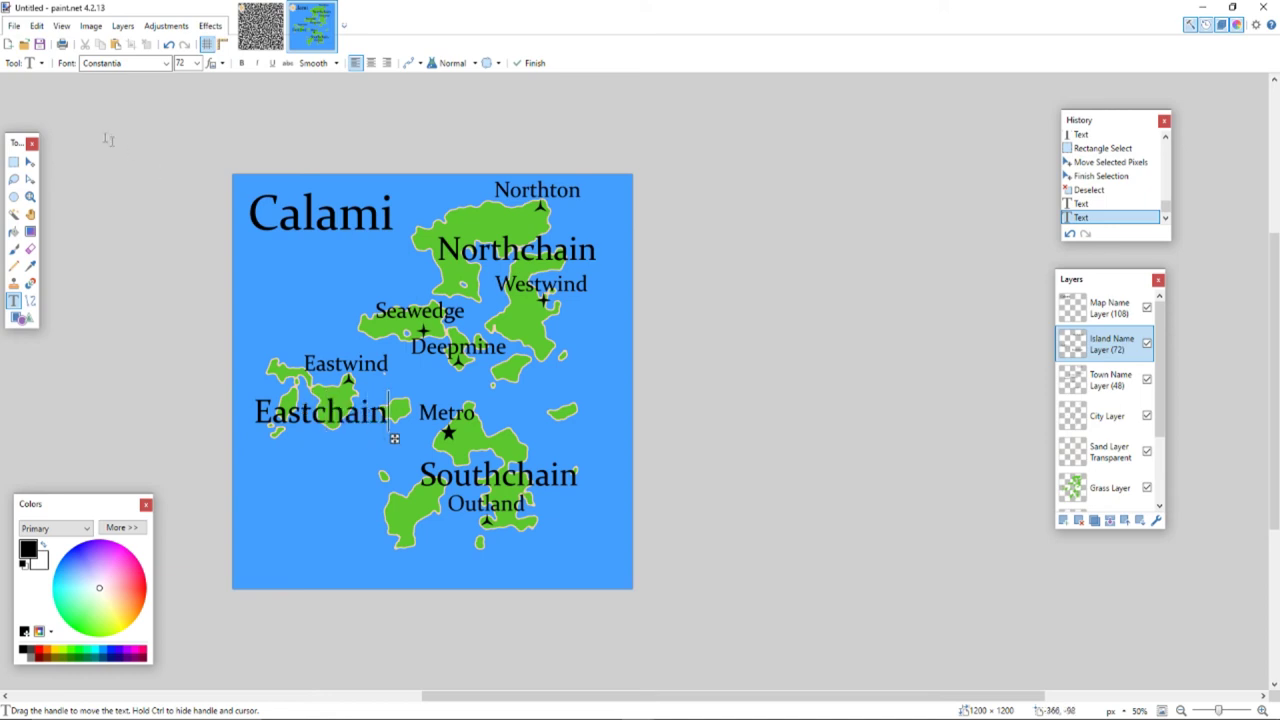
{"action": "left_click", "coordinate": [13, 161]}
{"action": "left_click_drag", "start_coordinate": [250, 391], "coordinate": [380, 397]}
{"action": "left_click", "coordinate": [30, 161]}
{"action": "key", "text": "ctrl+d"}
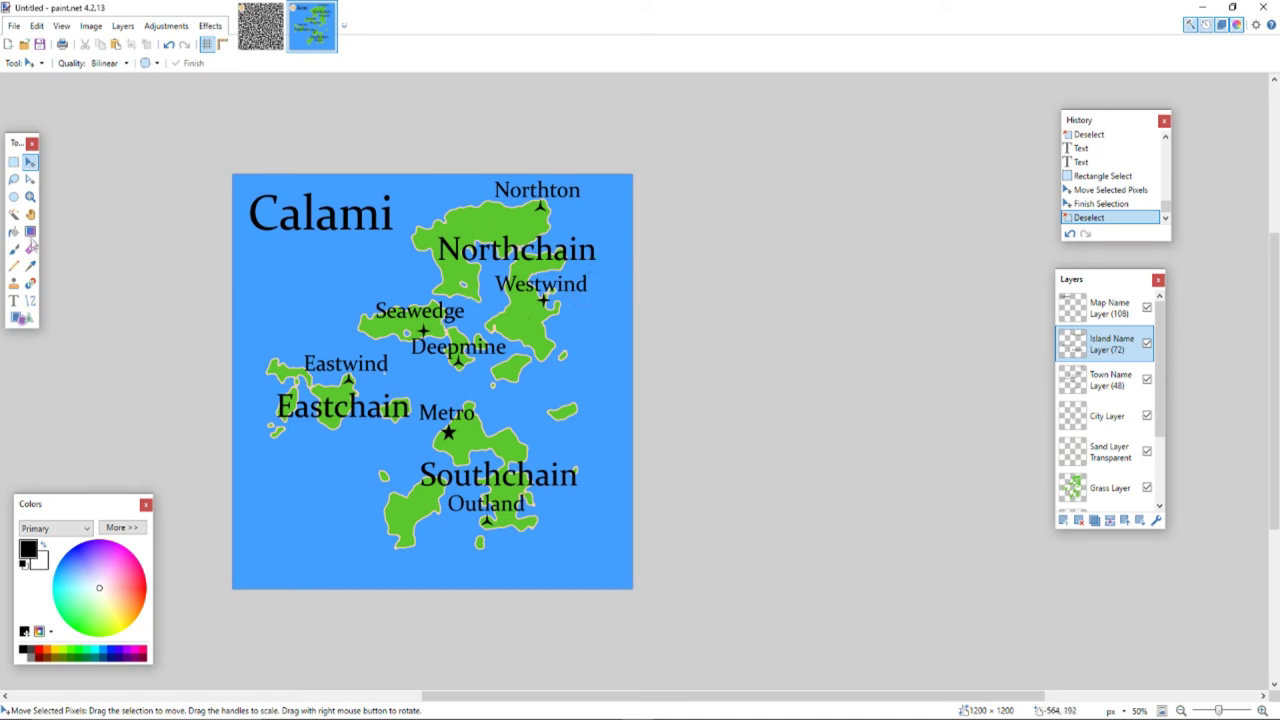
Add a new layer above the map name layer and name it "Border Layer".
{"action": "left_click", "coordinate": [30, 196]}
{"action": "left_click", "coordinate": [412, 356]}
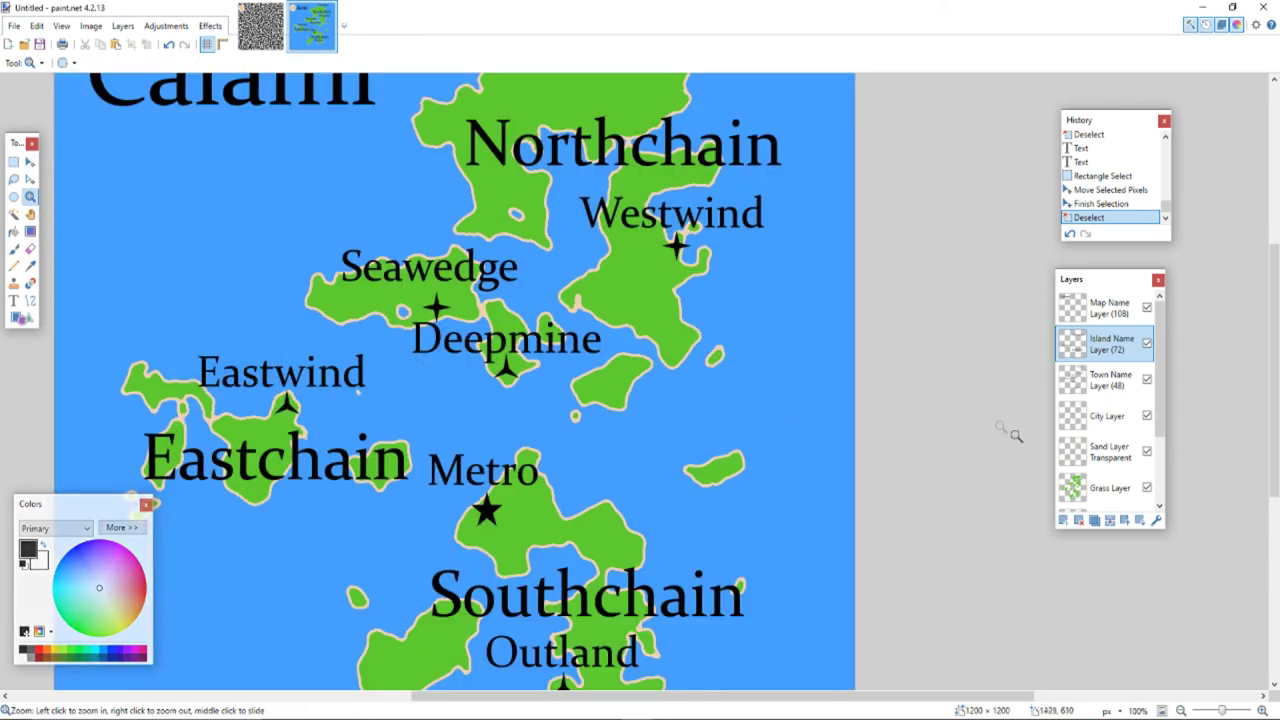
{"action": "left_click", "coordinate": [1090, 312]}
{"action": "left_click", "coordinate": [1065, 521]}
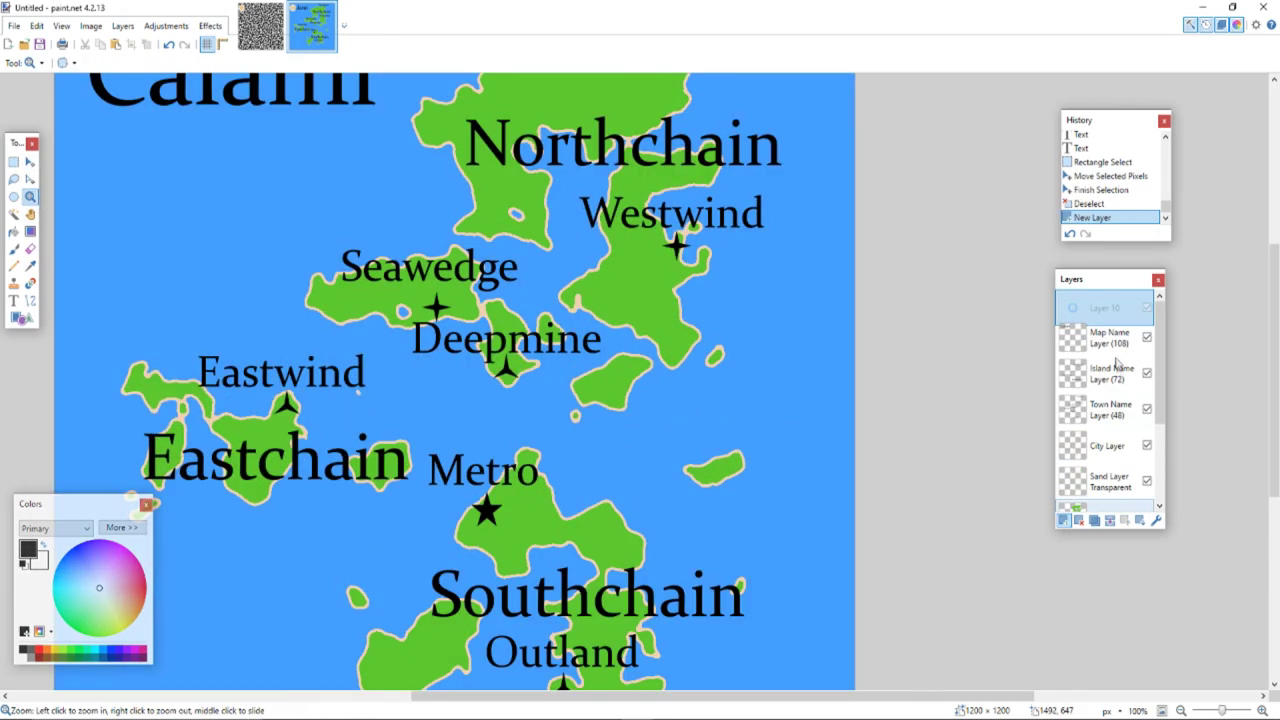
{"action": "double_click", "coordinate": [1108, 310]}
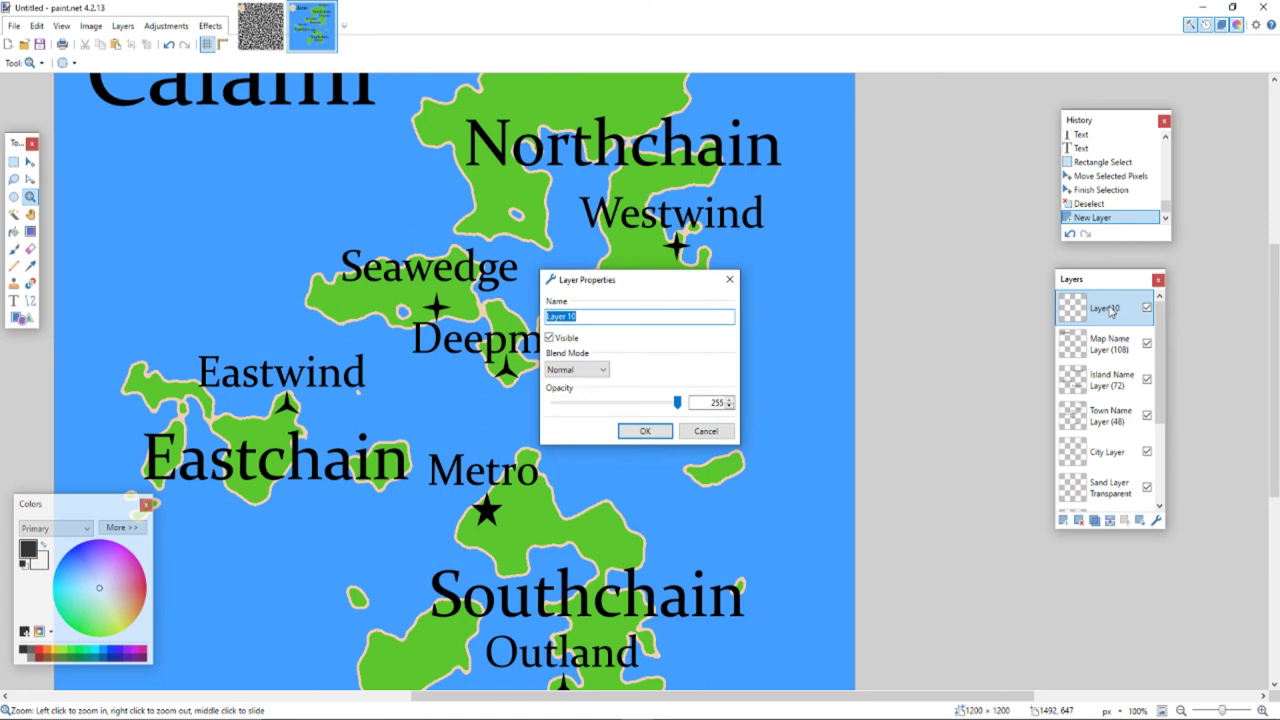
{"action": "key", "text": "BackSpace"}
{"action": "type", "text": "blue"}
{"action": "key", "text": "BackSpace"}
{"action": "key", "text": "BackSpace"}
{"action": "key", "text": "BackSpace"}
{"action": "key", "text": "BackSpace"}
{"action": "type", "text": "Border Layer"}
{"action": "key", "text": "Return"}
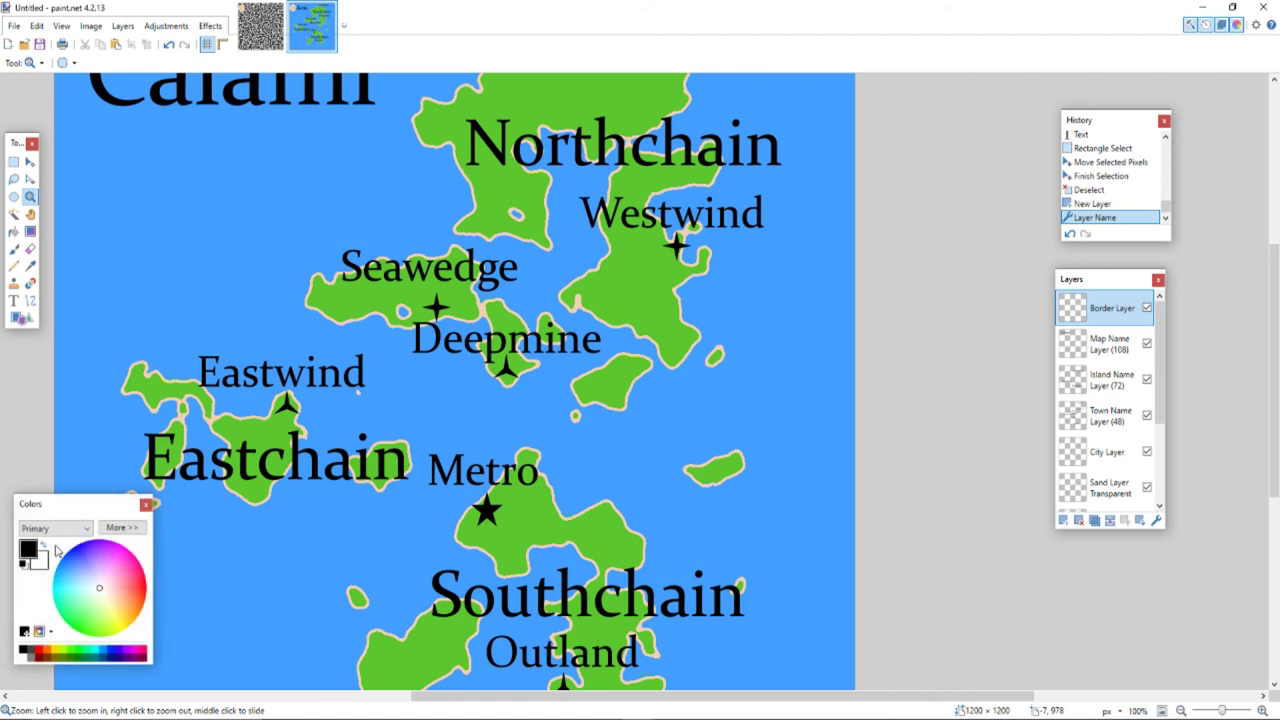
Draw a straight horizontal red line about 1306 px long across the full map width, between the Eastwind marker and the Eastchain label.
{"action": "key", "text": "o"}
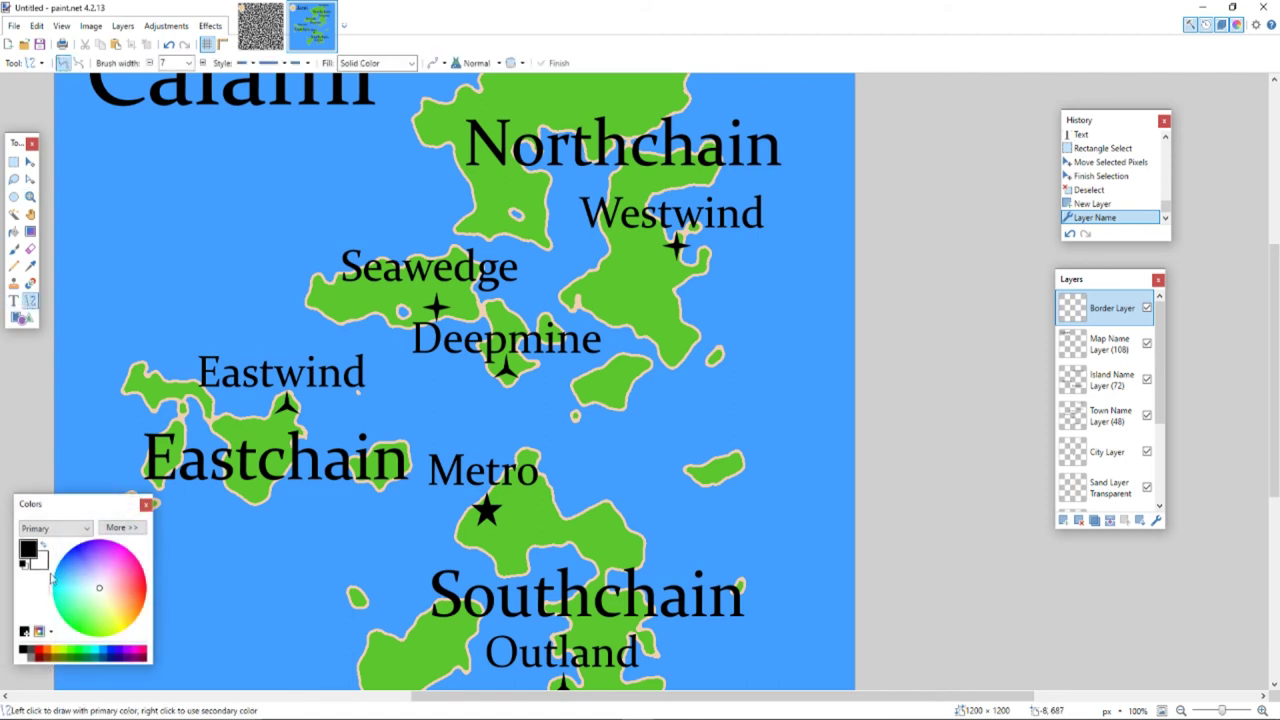
{"action": "left_click", "coordinate": [39, 652]}
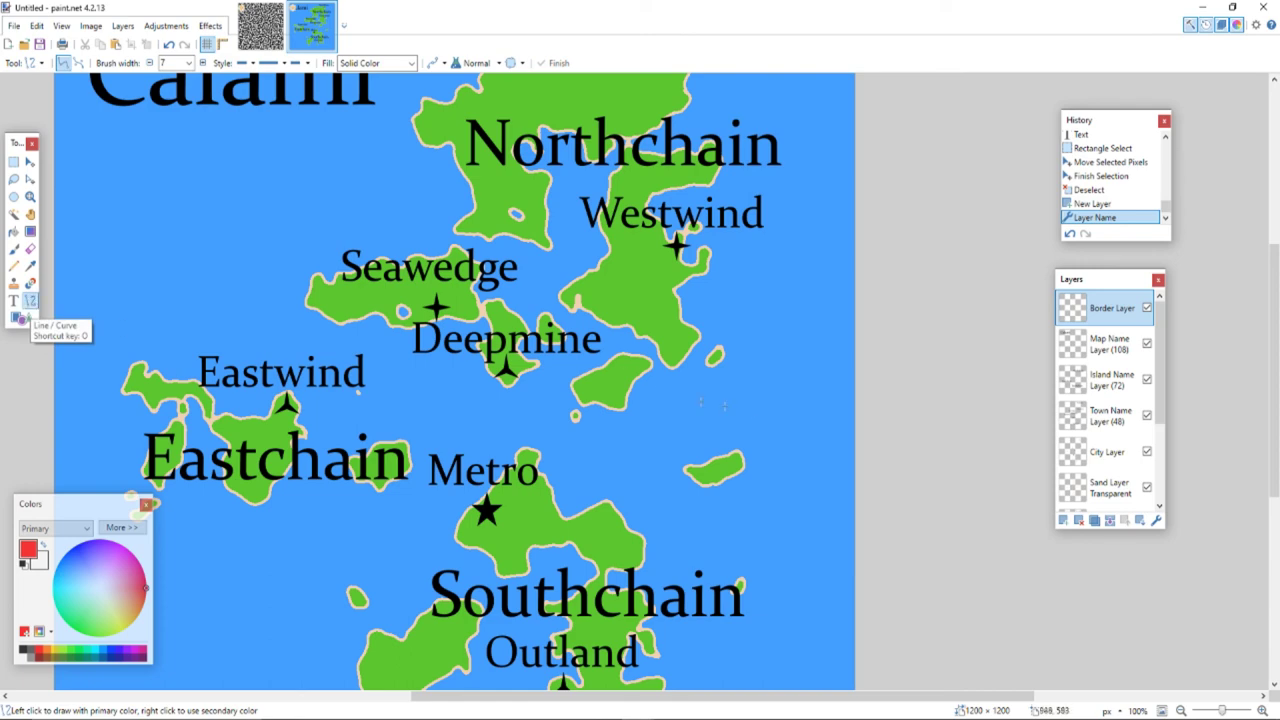
{"action": "left_click_drag", "start_coordinate": [869, 441], "coordinate": [0, 436]}
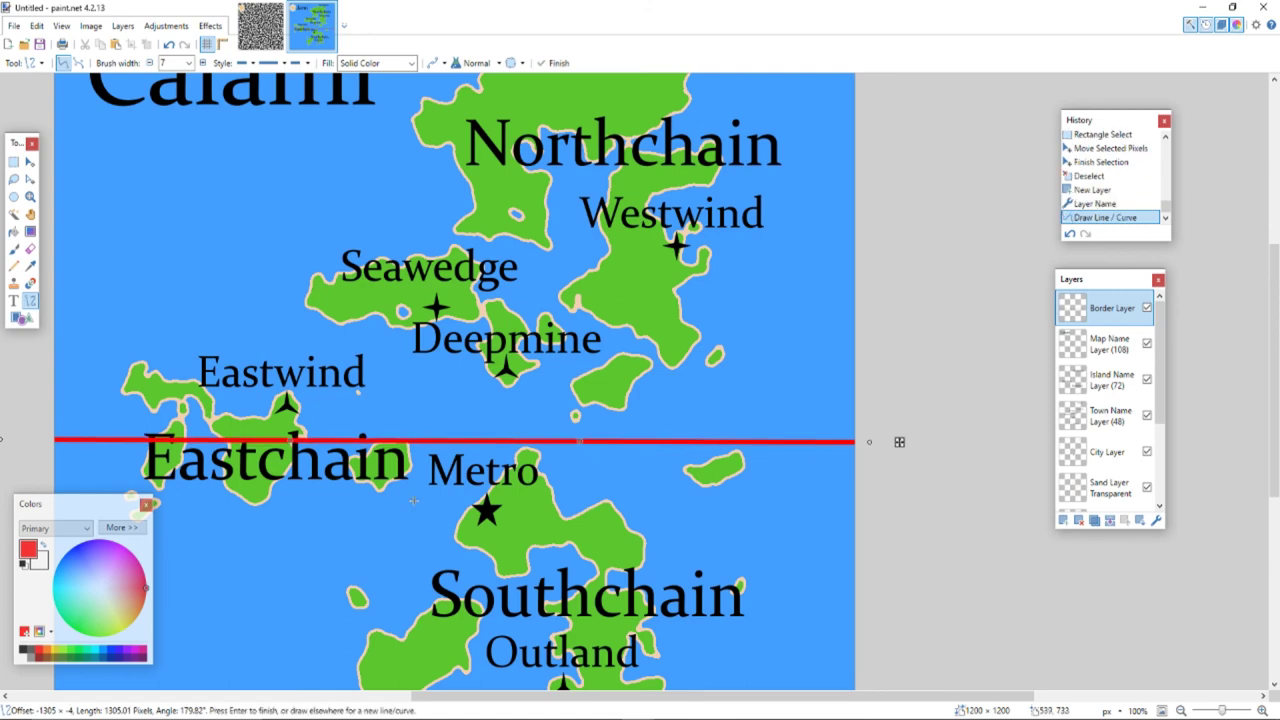
{"action": "key", "text": "ctrl+z"}
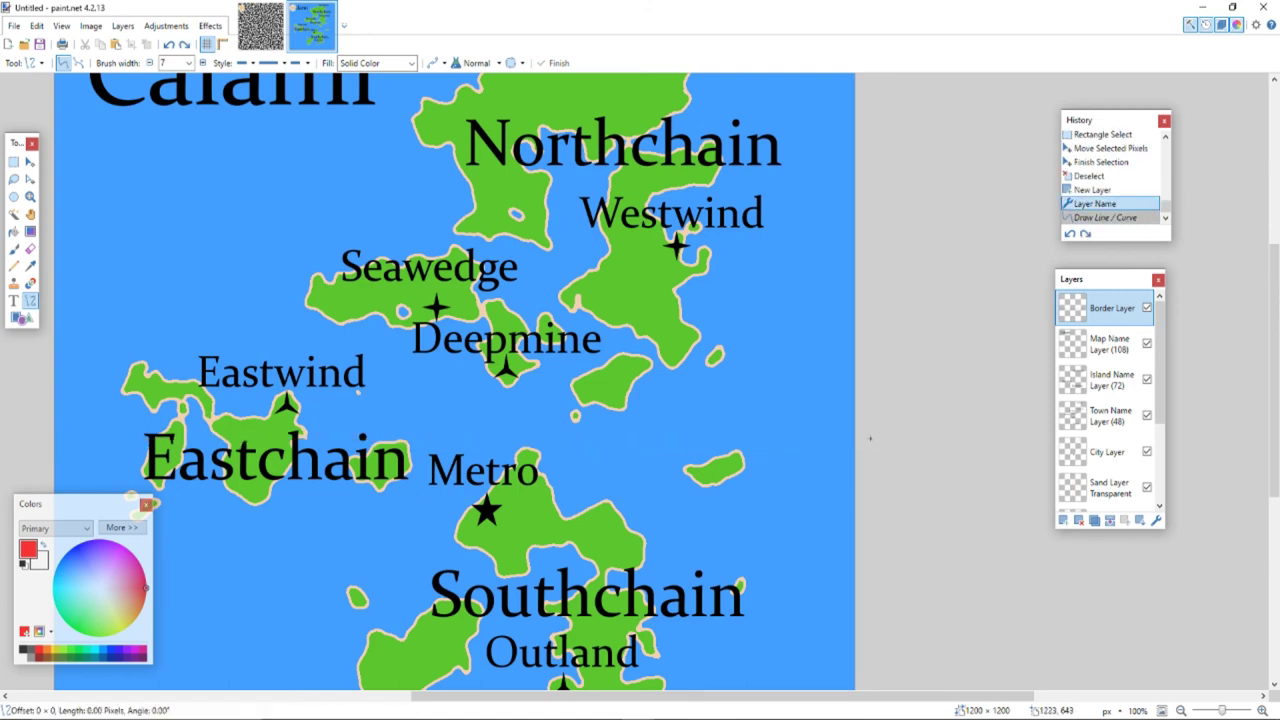
{"action": "left_click_drag", "start_coordinate": [869, 437], "coordinate": [0, 438]}
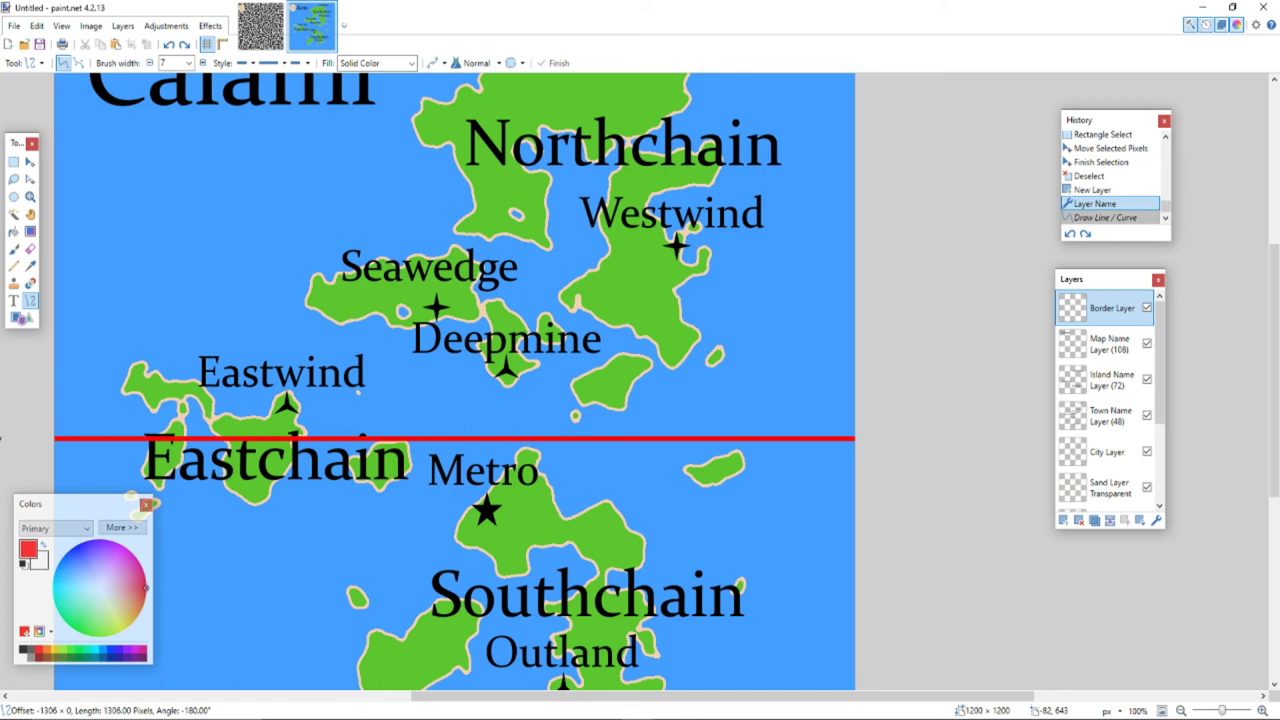
{"action": "left_click_drag", "start_coordinate": [1, 437], "coordinate": [1, 437]}
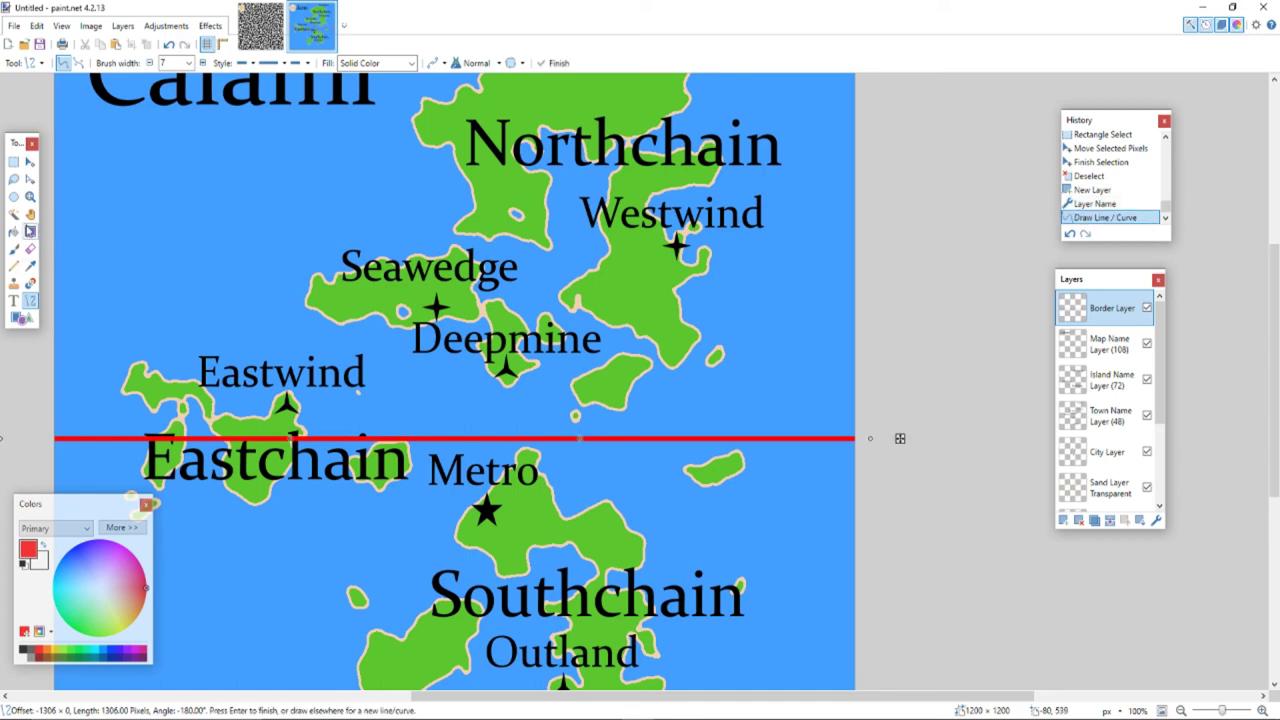
Return to the editable line and bend it into an S-curve, arching above Eastwind and dipping below the small island northeast of Metro.
{"action": "left_click", "coordinate": [30, 197]}
{"action": "scroll", "coordinate": [74, 214], "scroll_direction": "down", "scroll_amount": 4}
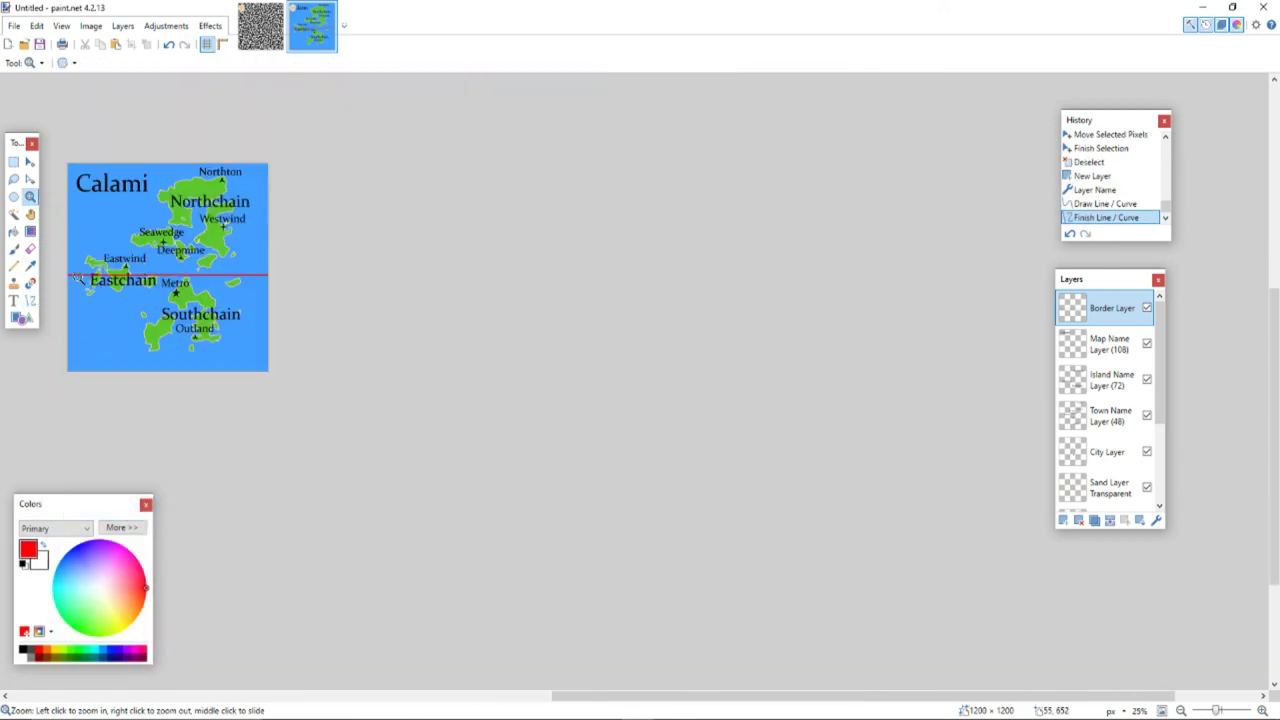
{"action": "scroll", "coordinate": [78, 278], "scroll_direction": "up", "scroll_amount": 2}
{"action": "scroll", "coordinate": [78, 278], "scroll_direction": "up", "scroll_amount": 2}
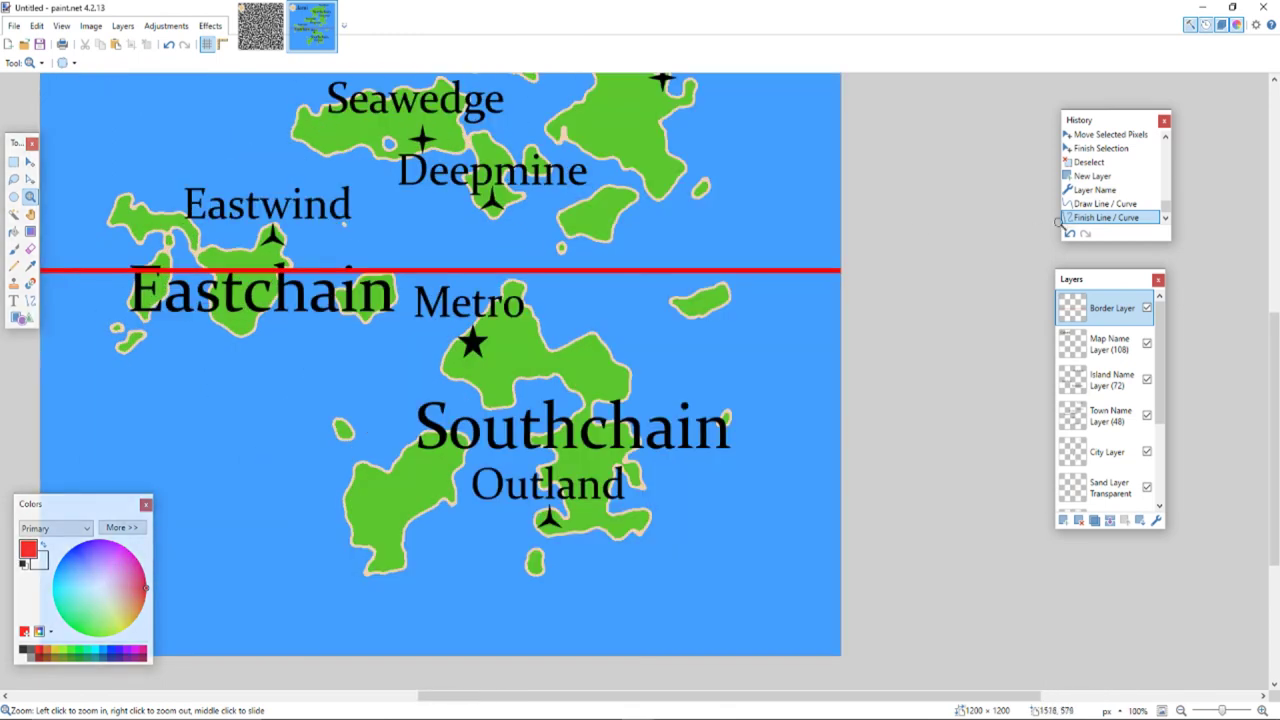
{"action": "left_click", "coordinate": [1087, 205]}
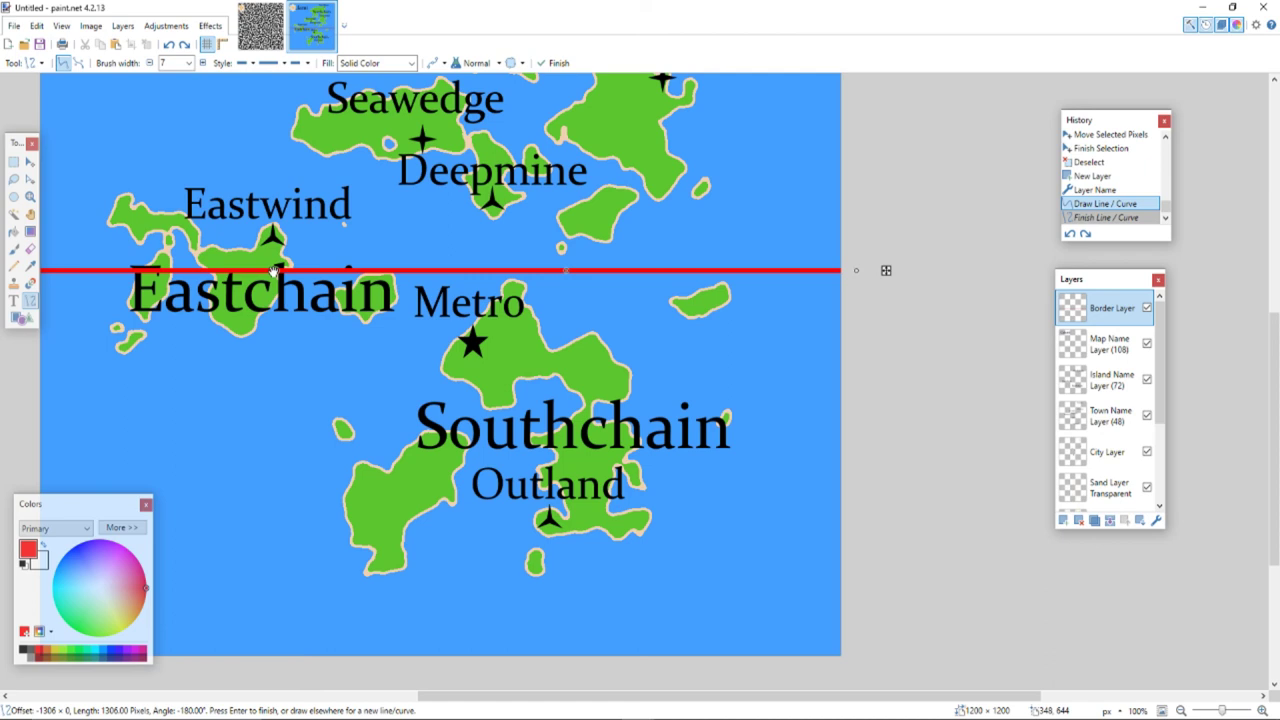
{"action": "left_click_drag", "start_coordinate": [276, 272], "coordinate": [223, 148]}
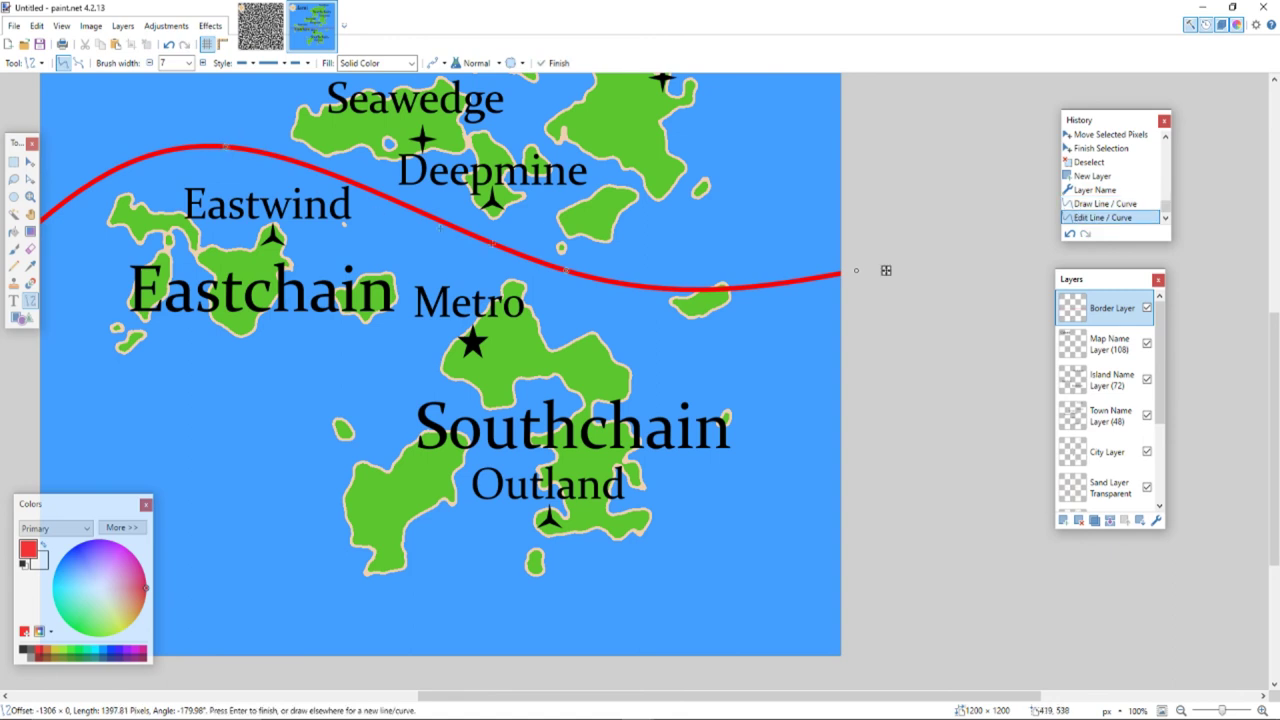
{"action": "left_click_drag", "start_coordinate": [560, 270], "coordinate": [677, 330]}
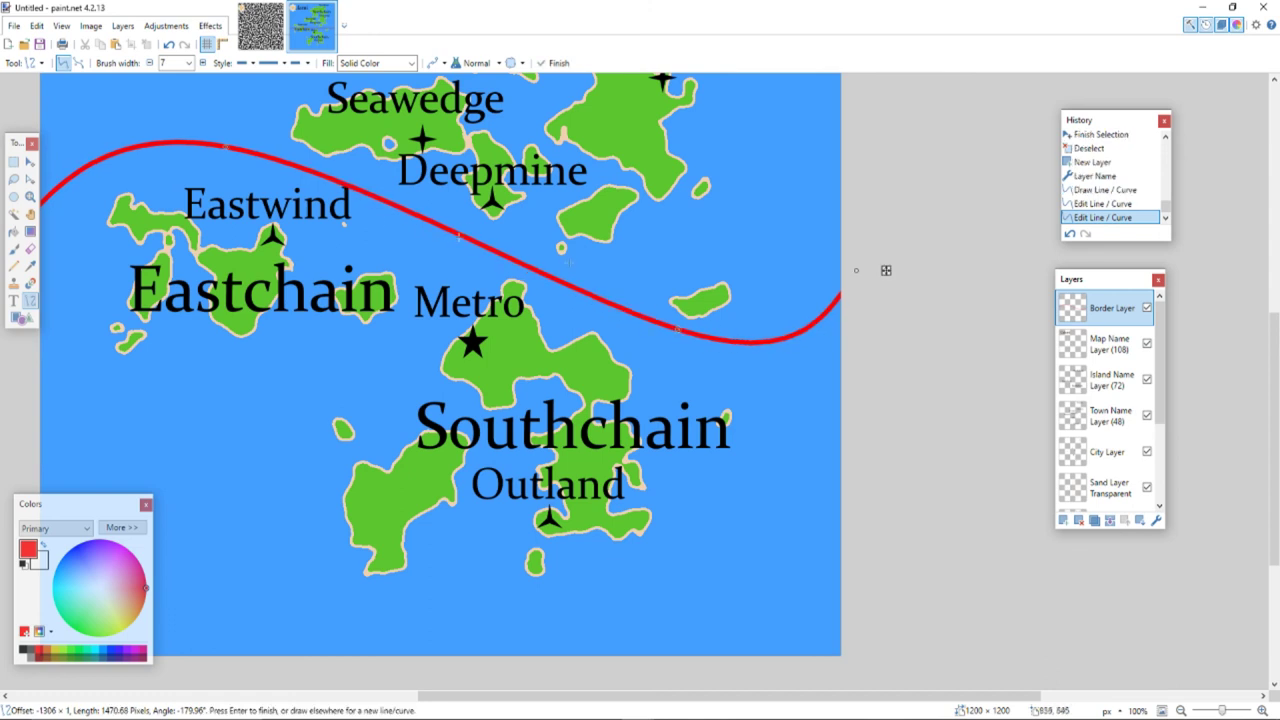
Refine the border curve by lowering its western crest toward Eastwind, slightly raising its eastern dip and moving its eastern endpoint to the map edge.
{"action": "left_click_drag", "start_coordinate": [230, 150], "coordinate": [208, 170]}
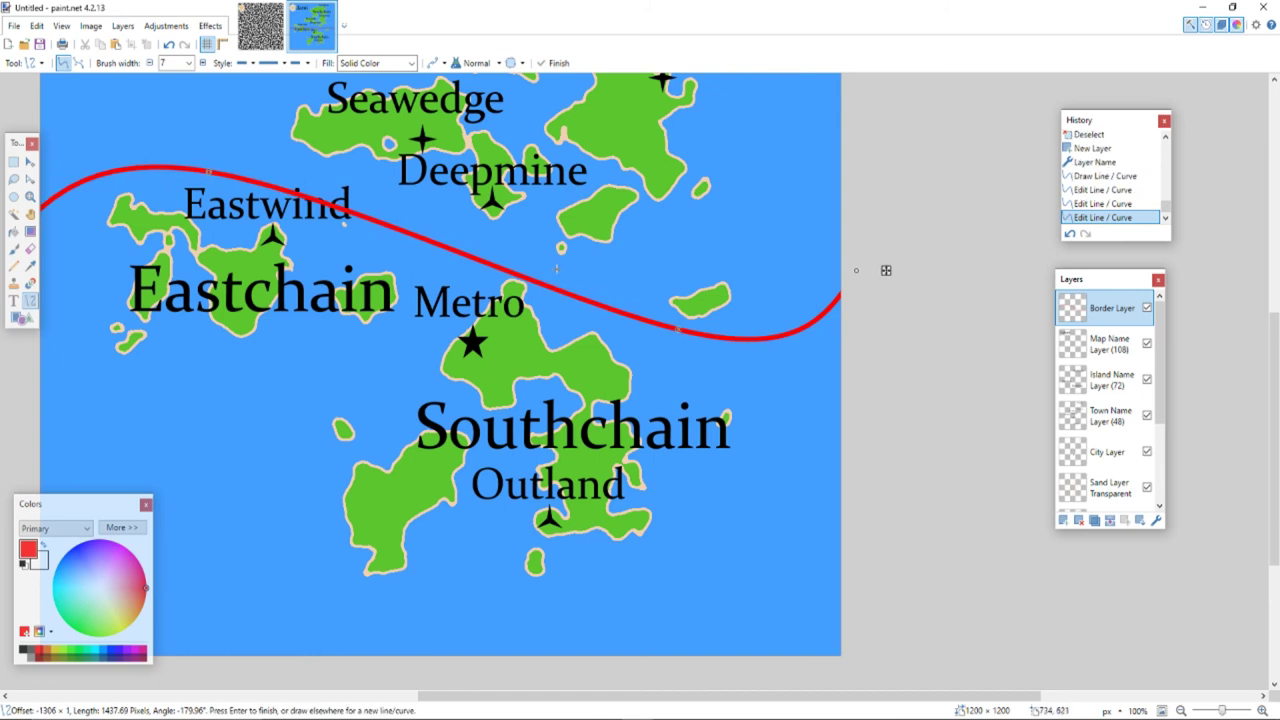
{"action": "left_click_drag", "start_coordinate": [677, 327], "coordinate": [662, 318]}
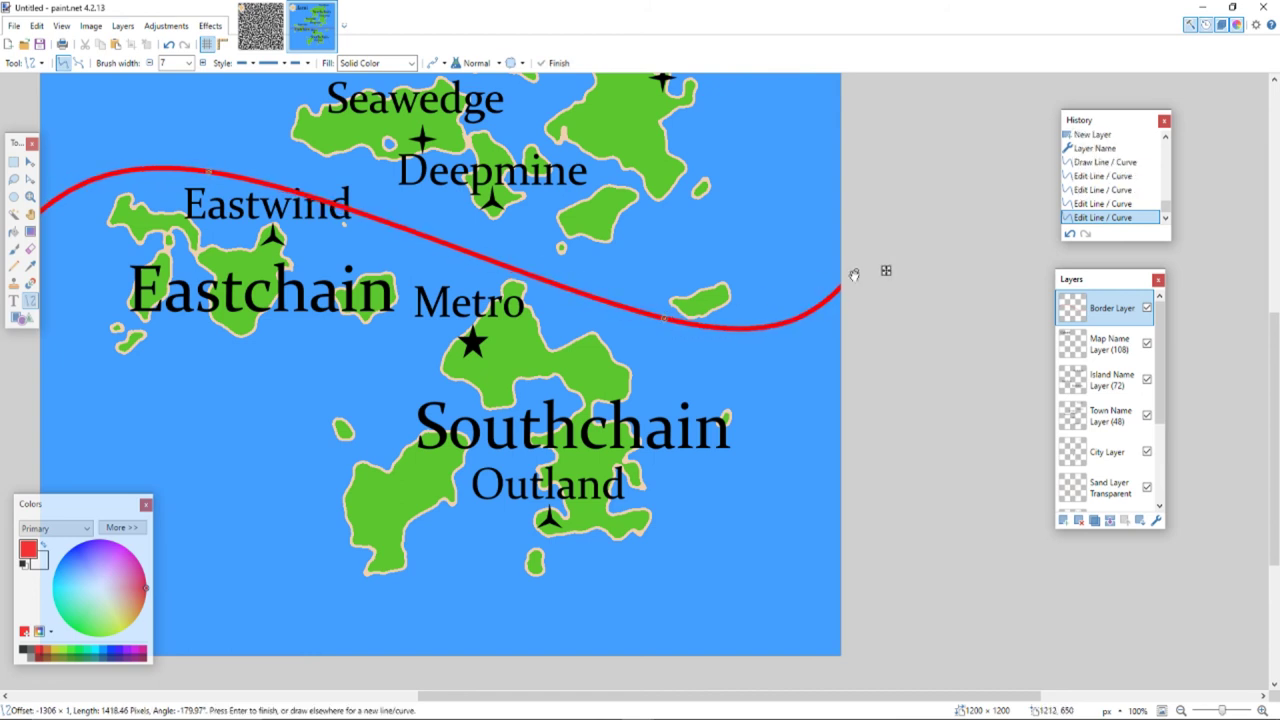
{"action": "left_click_drag", "start_coordinate": [855, 273], "coordinate": [843, 282]}
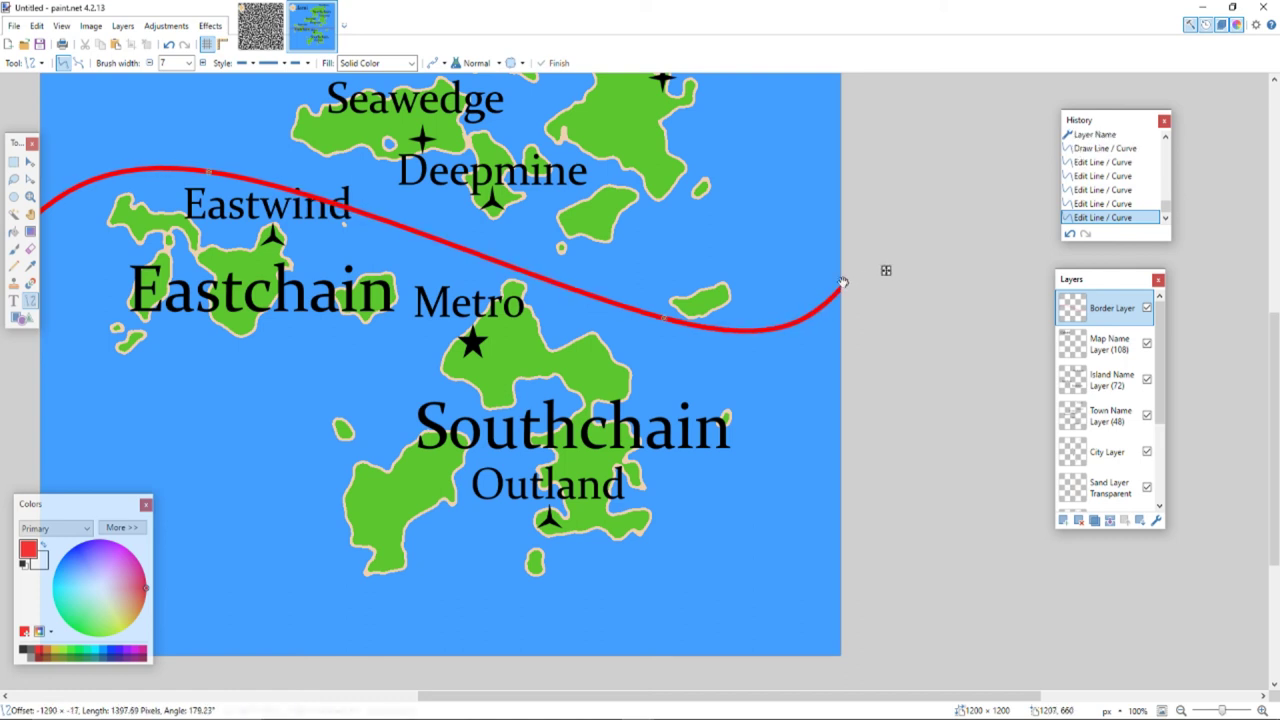
{"action": "left_click_drag", "start_coordinate": [662, 319], "coordinate": [660, 323]}
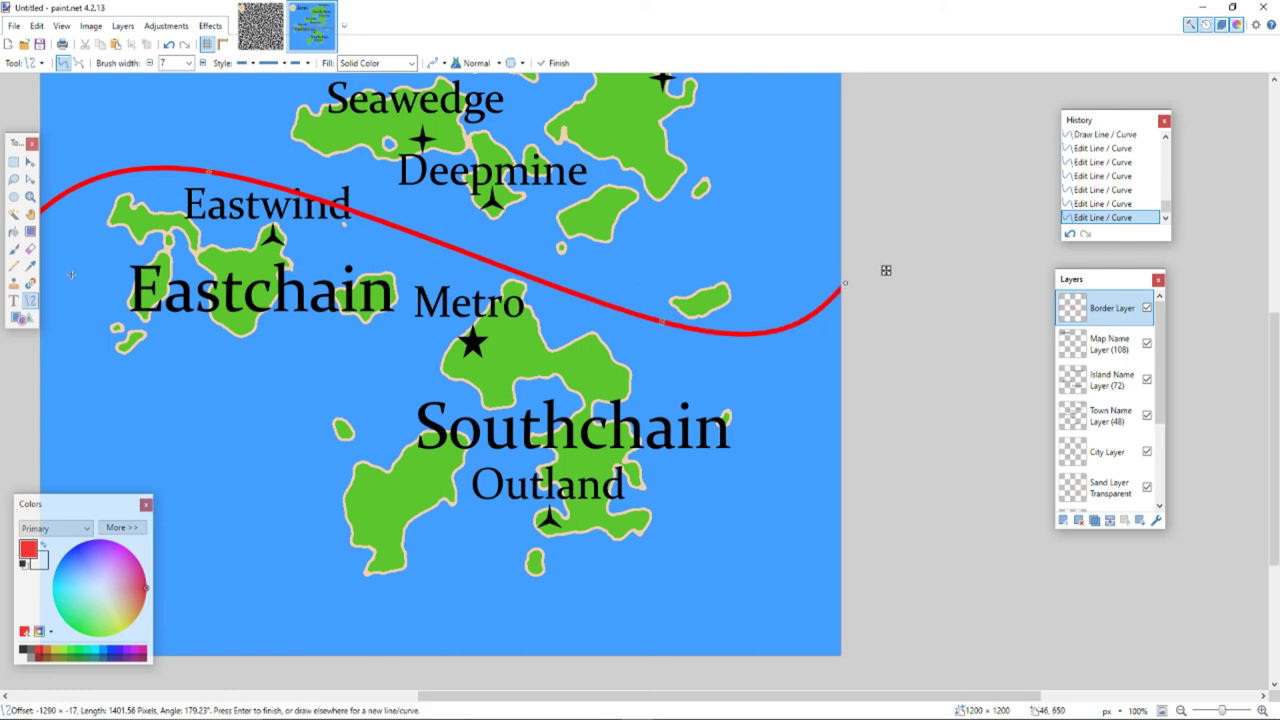
Move the map name, island name and town name layers above the Border Layer, keeping their order.
{"action": "left_click_drag", "start_coordinate": [1110, 348], "coordinate": [1110, 325]}
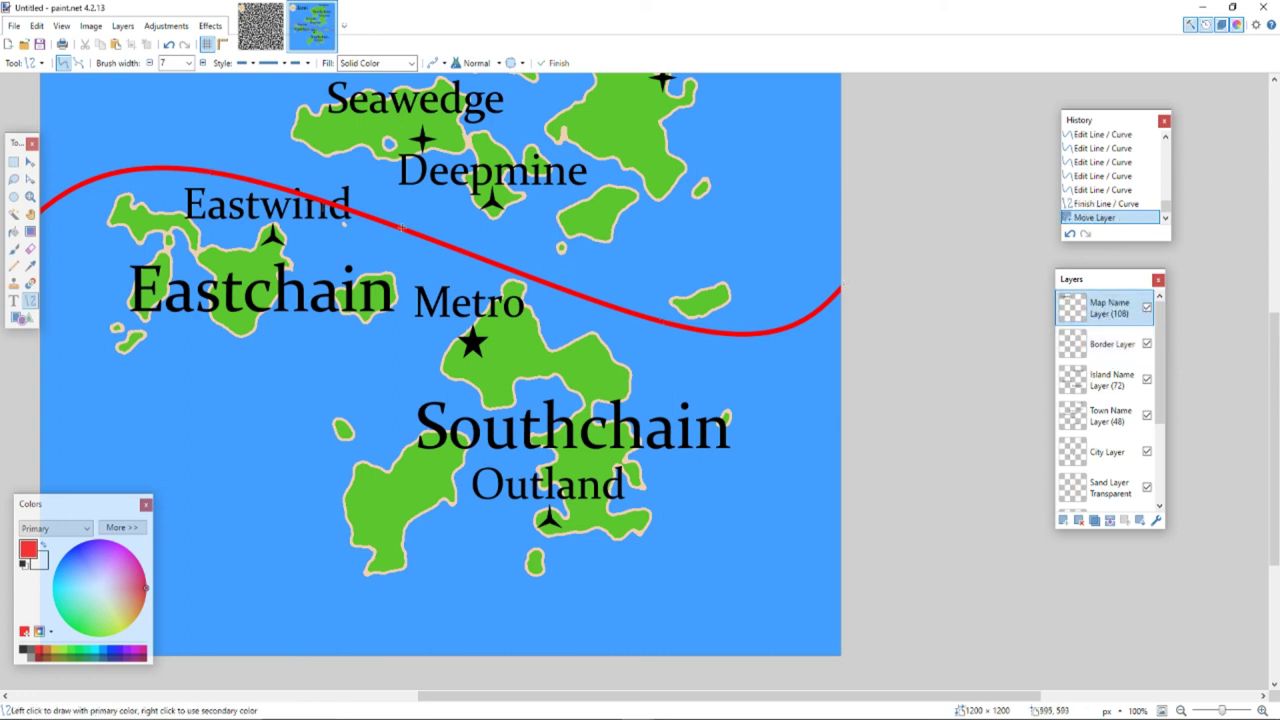
{"action": "left_click_drag", "start_coordinate": [1120, 378], "coordinate": [1112, 343]}
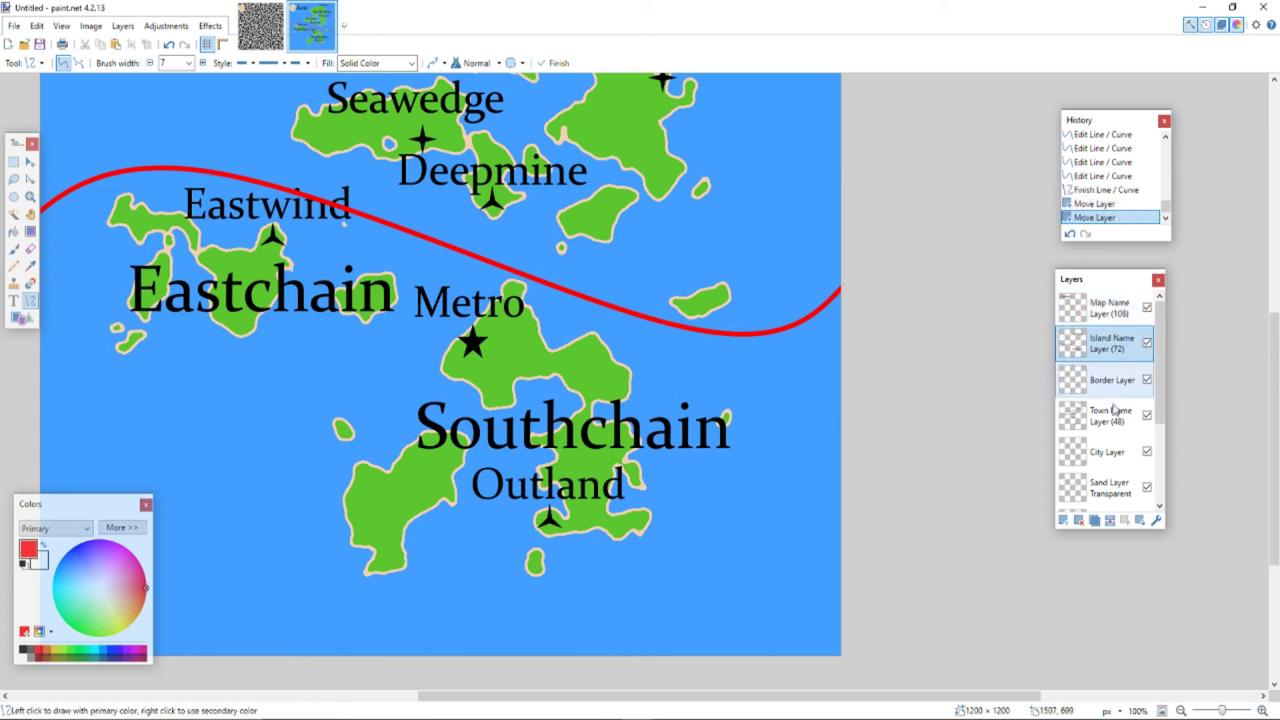
{"action": "left_click_drag", "start_coordinate": [1112, 413], "coordinate": [1104, 378]}
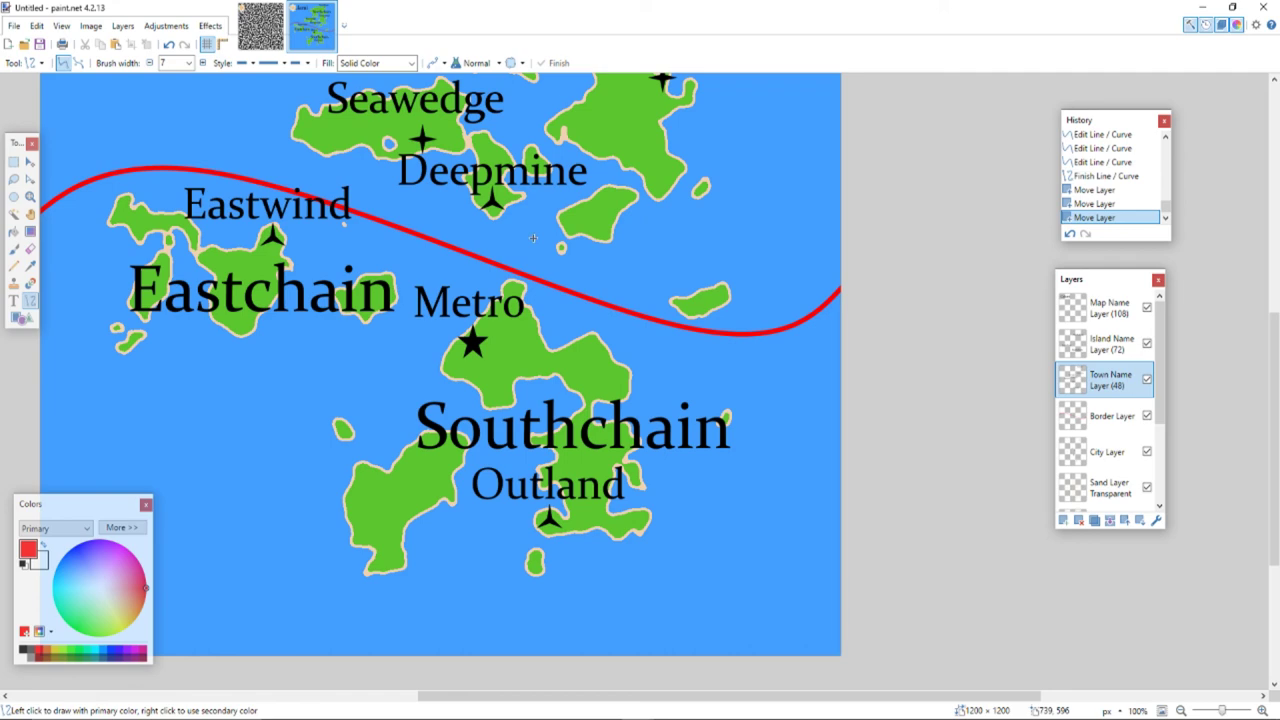
Open Save As for the whole map, with the D&D Map Vid folder and the paint.net (*.pdn) file type.
{"action": "left_click", "coordinate": [30, 196]}
{"action": "right_click", "coordinate": [117, 259]}
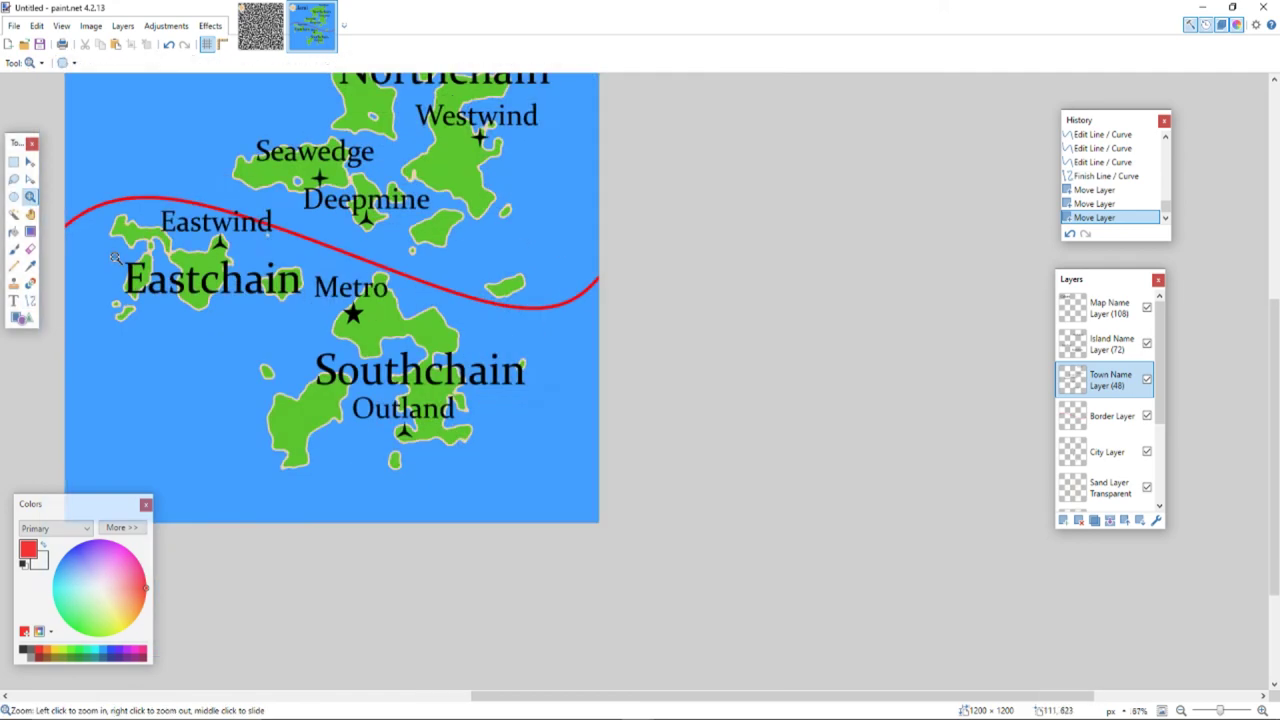
{"action": "right_click", "coordinate": [117, 259]}
{"action": "left_click_drag", "start_coordinate": [622, 697], "coordinate": [538, 543]}
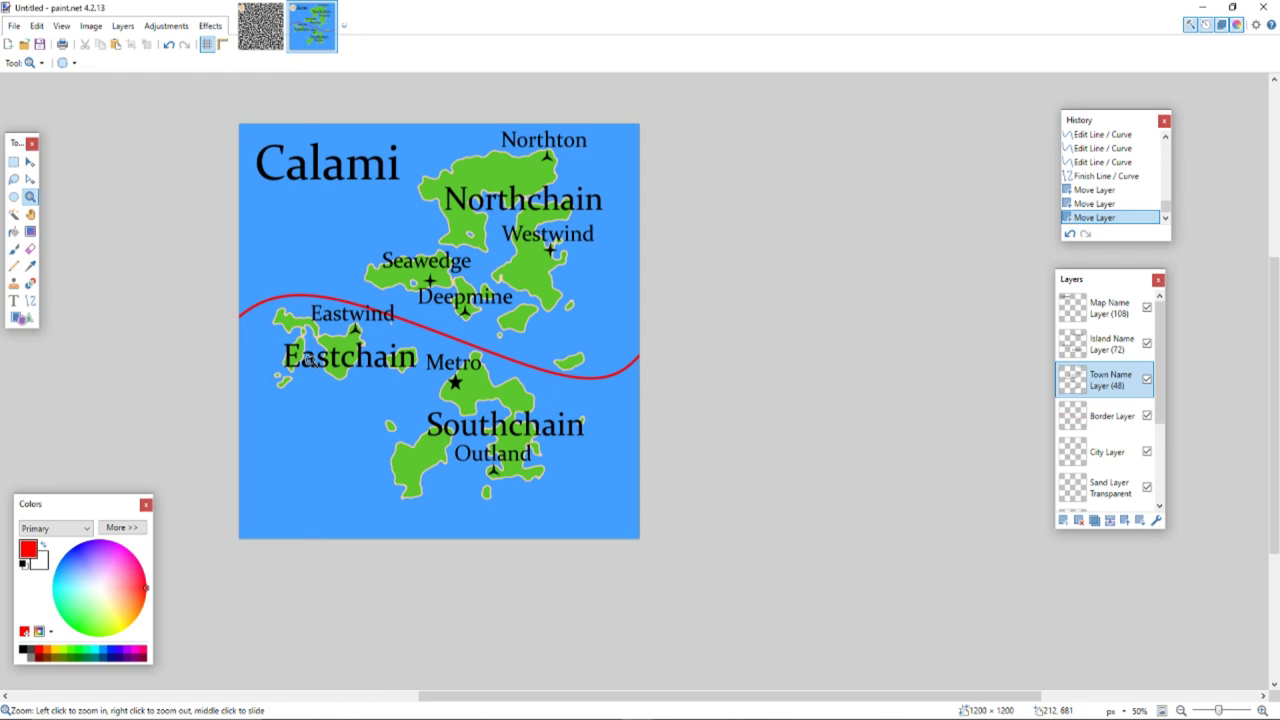
{"action": "key", "text": "ctrl+s"}
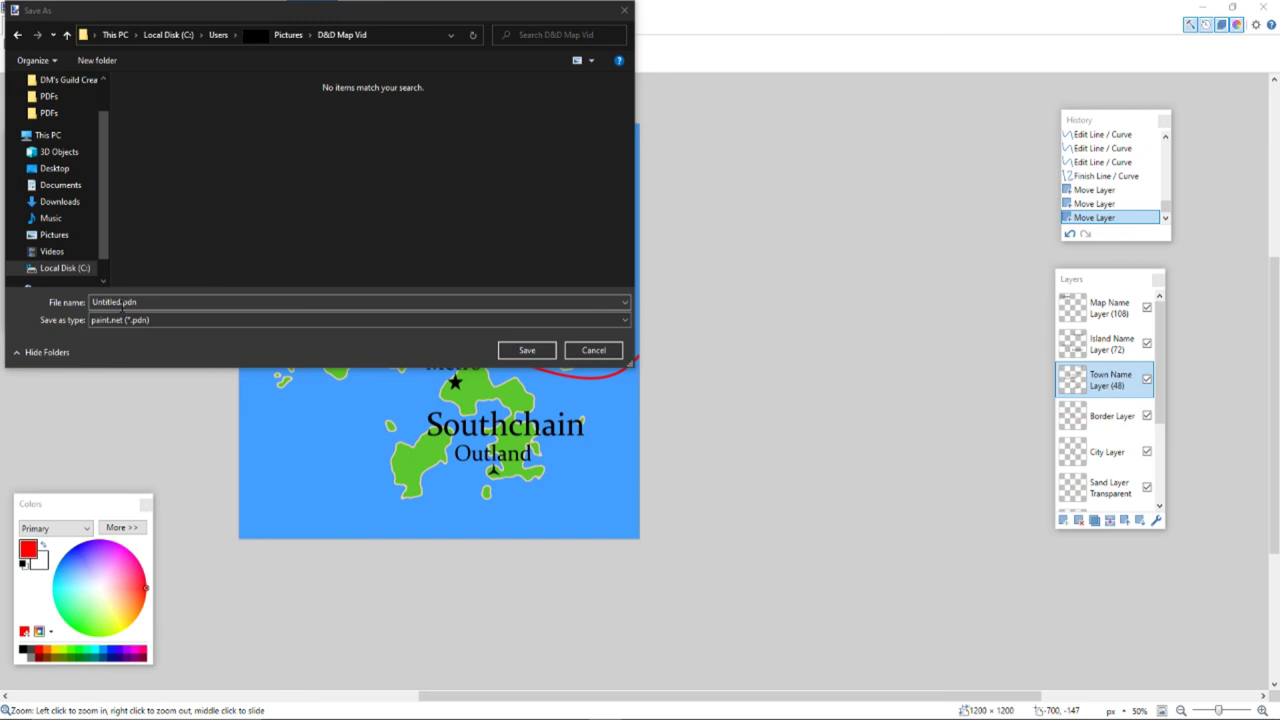
{"action": "left_click", "coordinate": [600, 352]}
{"action": "left_click", "coordinate": [14, 26]}
{"action": "left_click", "coordinate": [33, 115]}
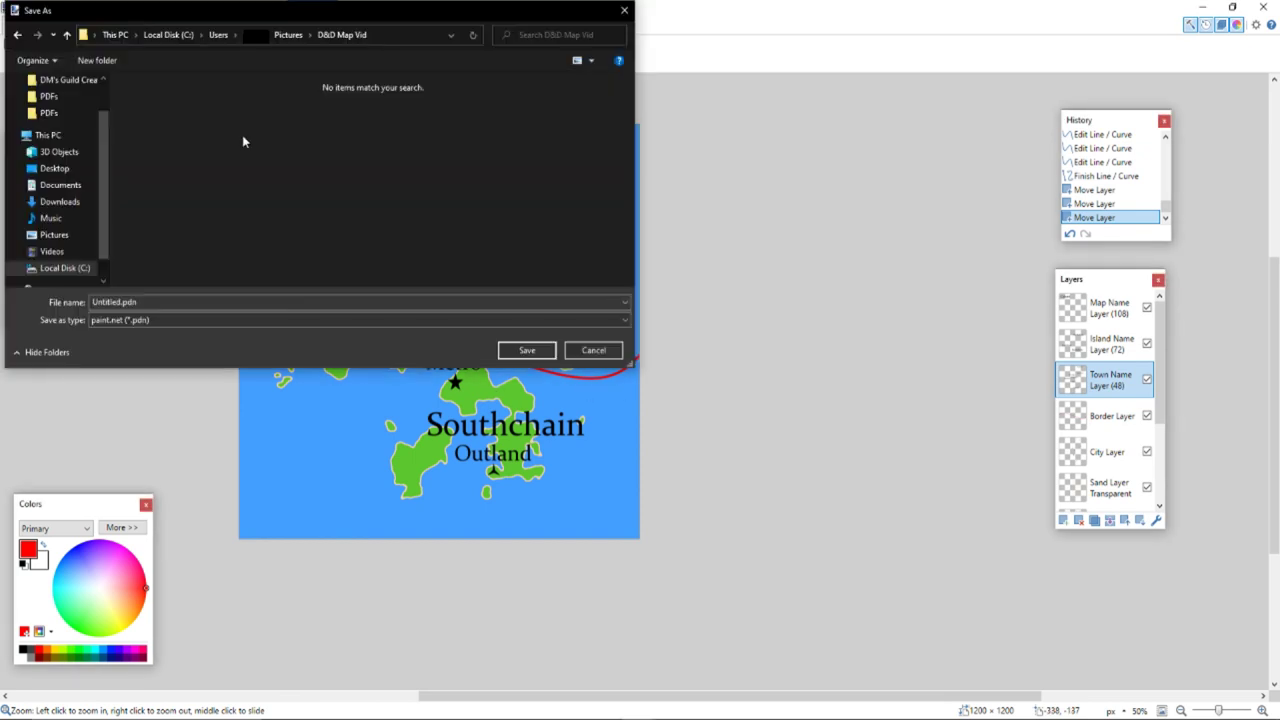